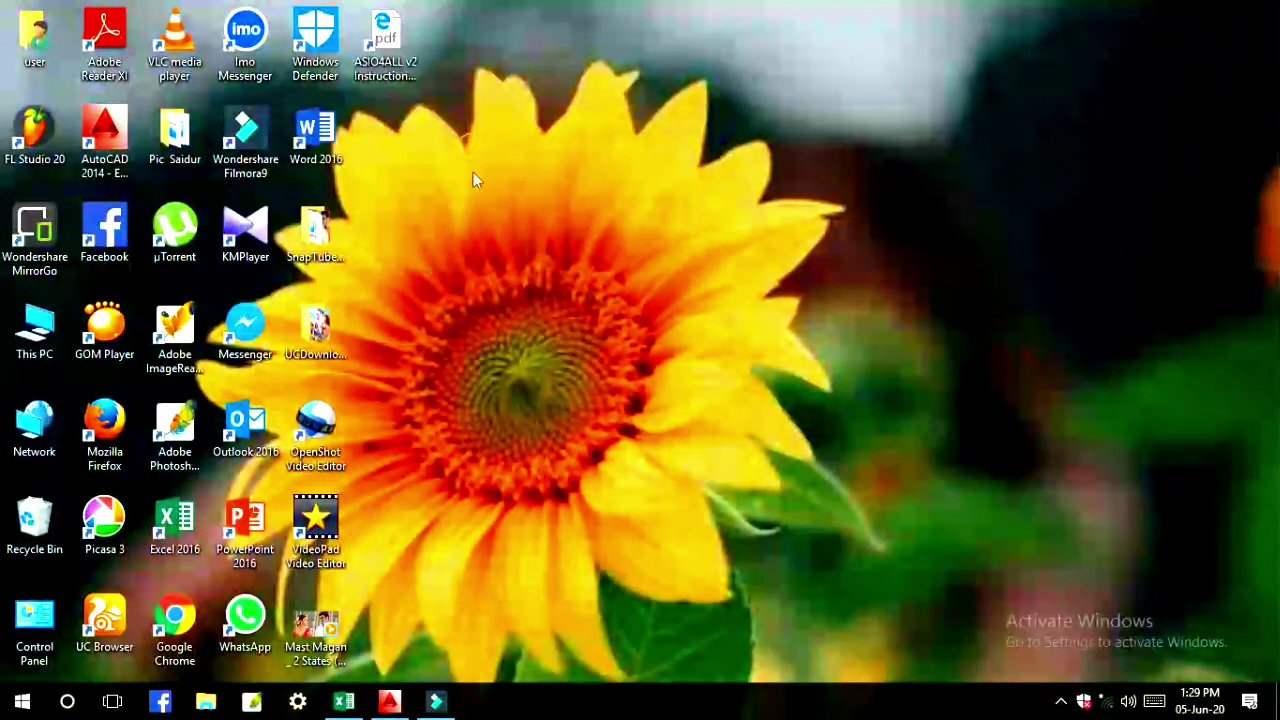
# Step: Bring up the 'fotting &column' workbook and scroll through the PT01–PT17 E and N coordinate list
pyautogui.moveTo(471, 149); pyautogui.dragTo(986, 480)
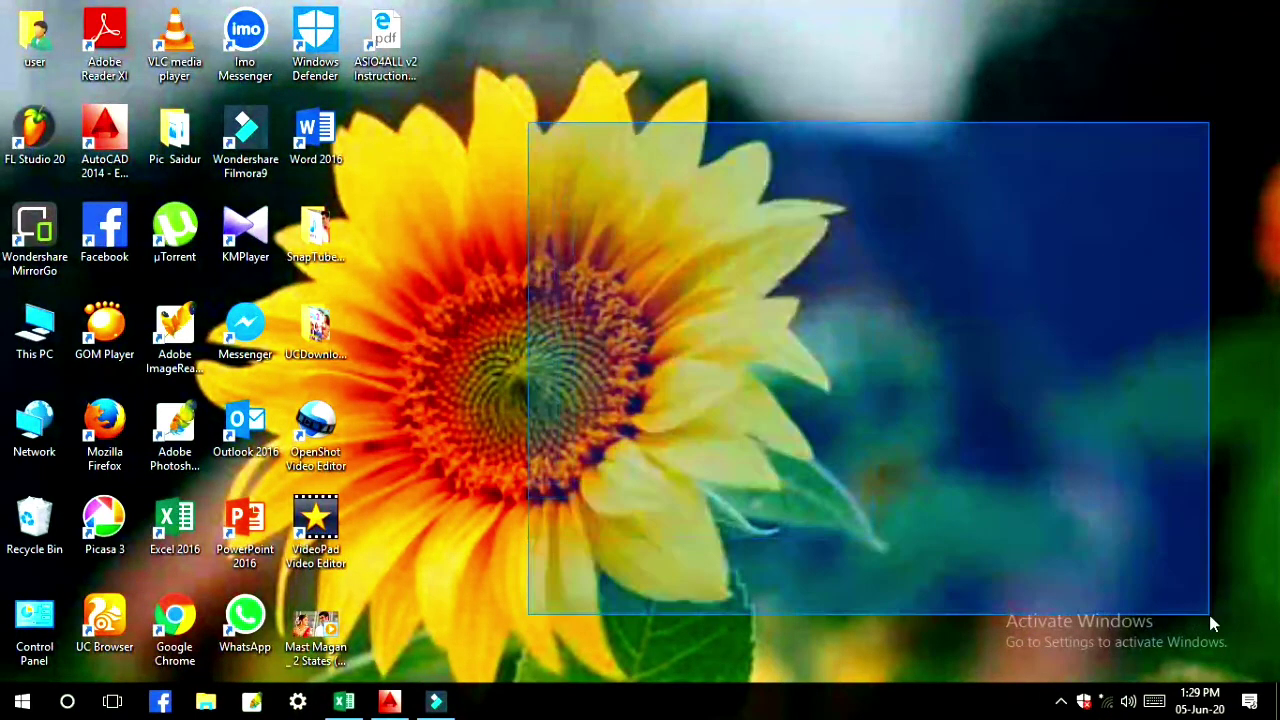
pyautogui.moveTo(571, 505); pyautogui.dragTo(1034, 220)
pyautogui.rightClick(20, 605)
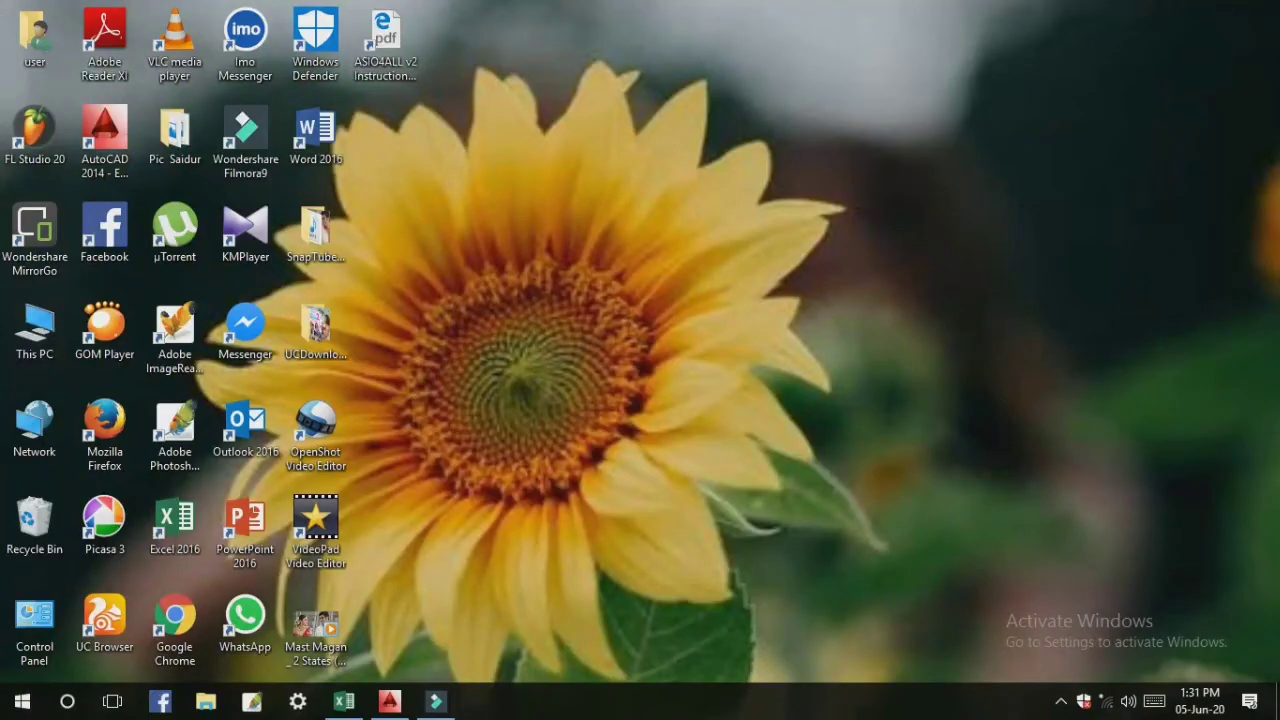
pyautogui.click(340, 705)
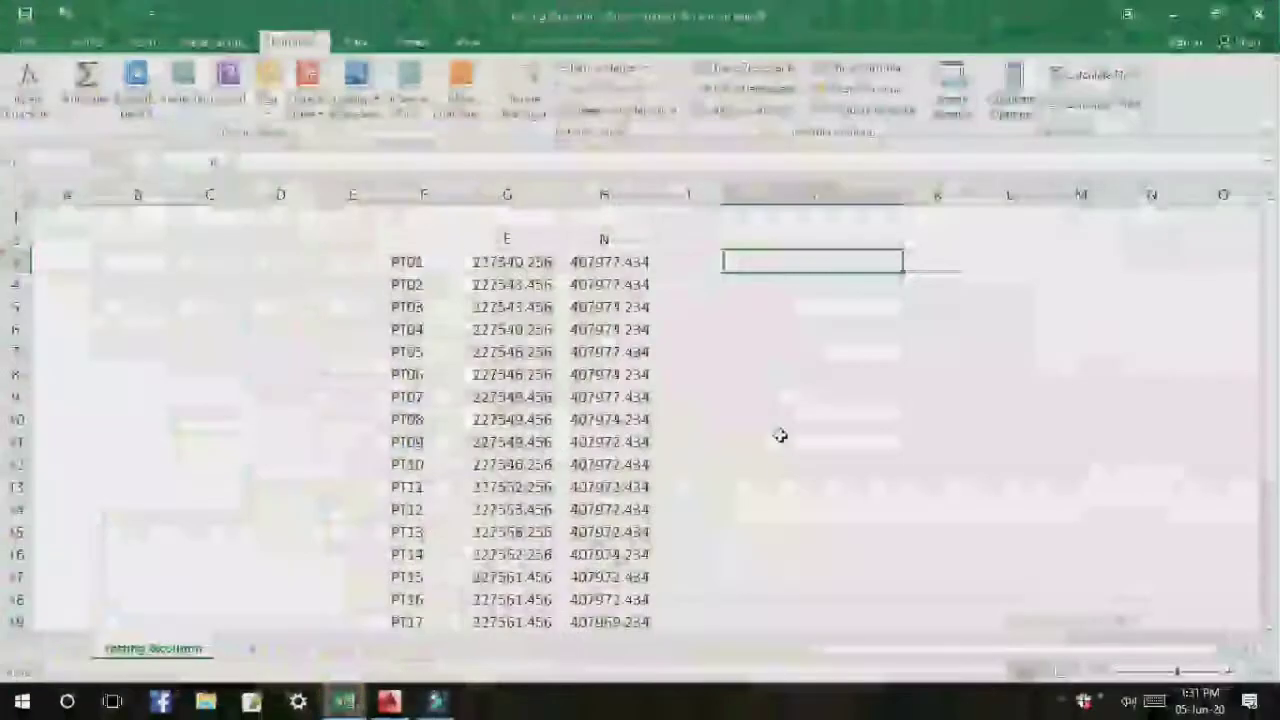
pyautogui.scroll(-2, 566, 338)
pyautogui.scroll(-4, 566, 338)
pyautogui.scroll(2, 570, 358)
pyautogui.scroll(4, 568, 357)
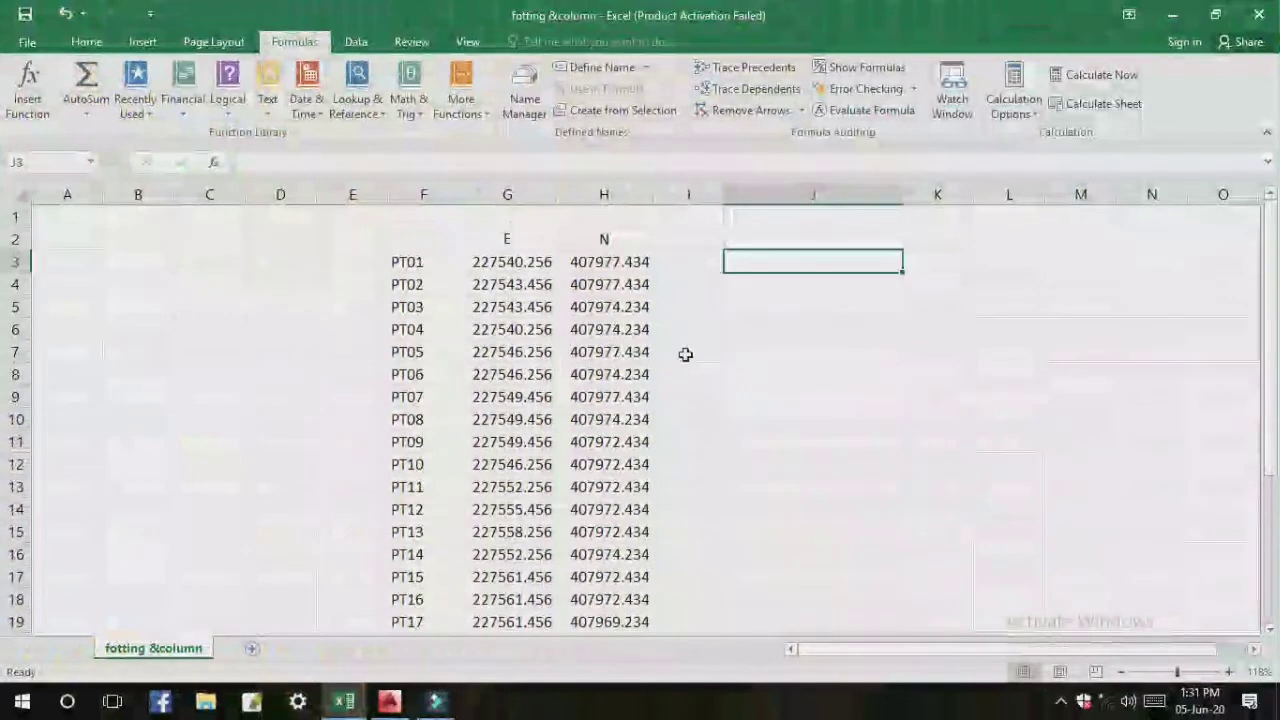
pyautogui.scroll(-1, 485, 397)
pyautogui.scroll(1, 490, 397)
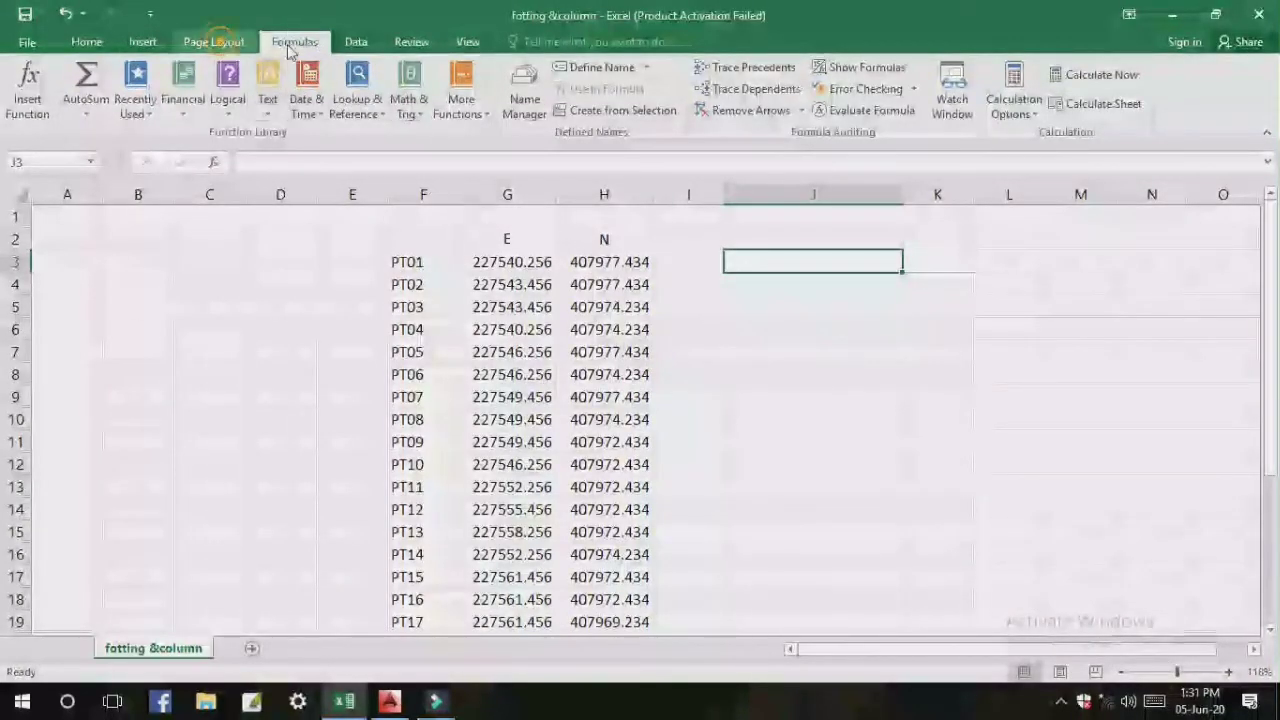
# Step: Insert the CONCATENATE function into J3 from the Formulas tab's Text function list
pyautogui.click(360, 45)
pyautogui.click(292, 41)
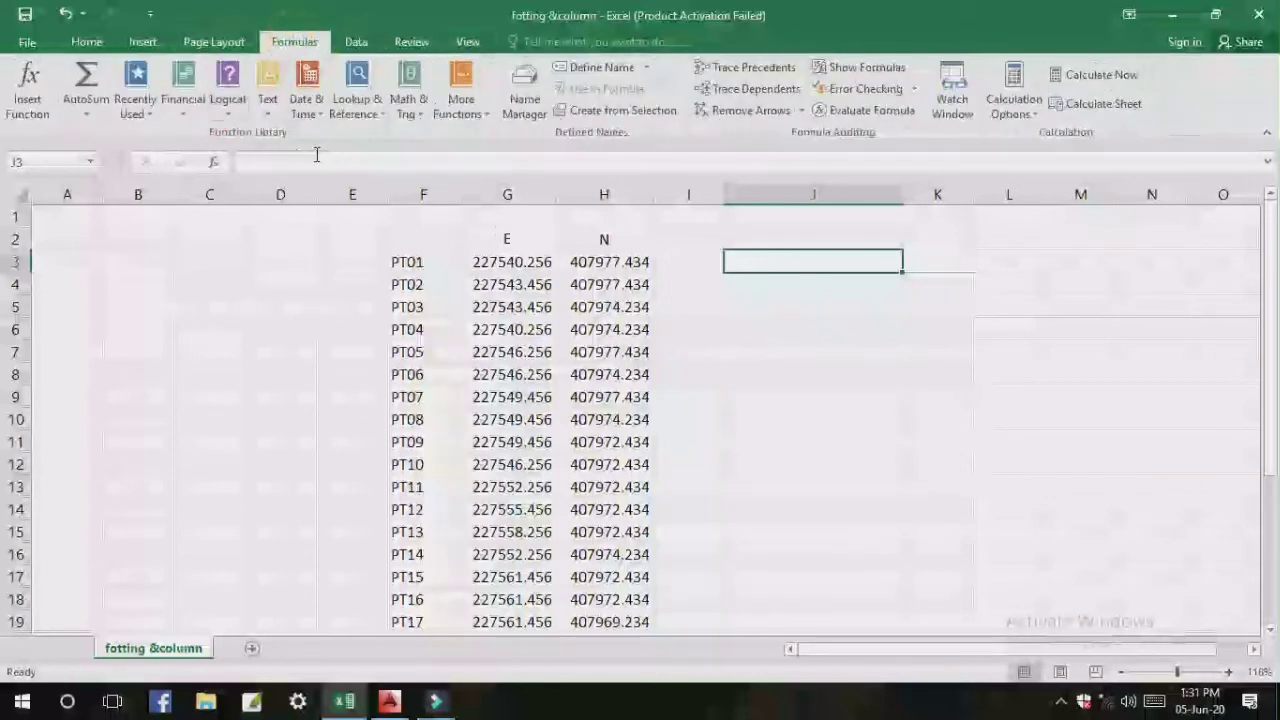
pyautogui.click(268, 95)
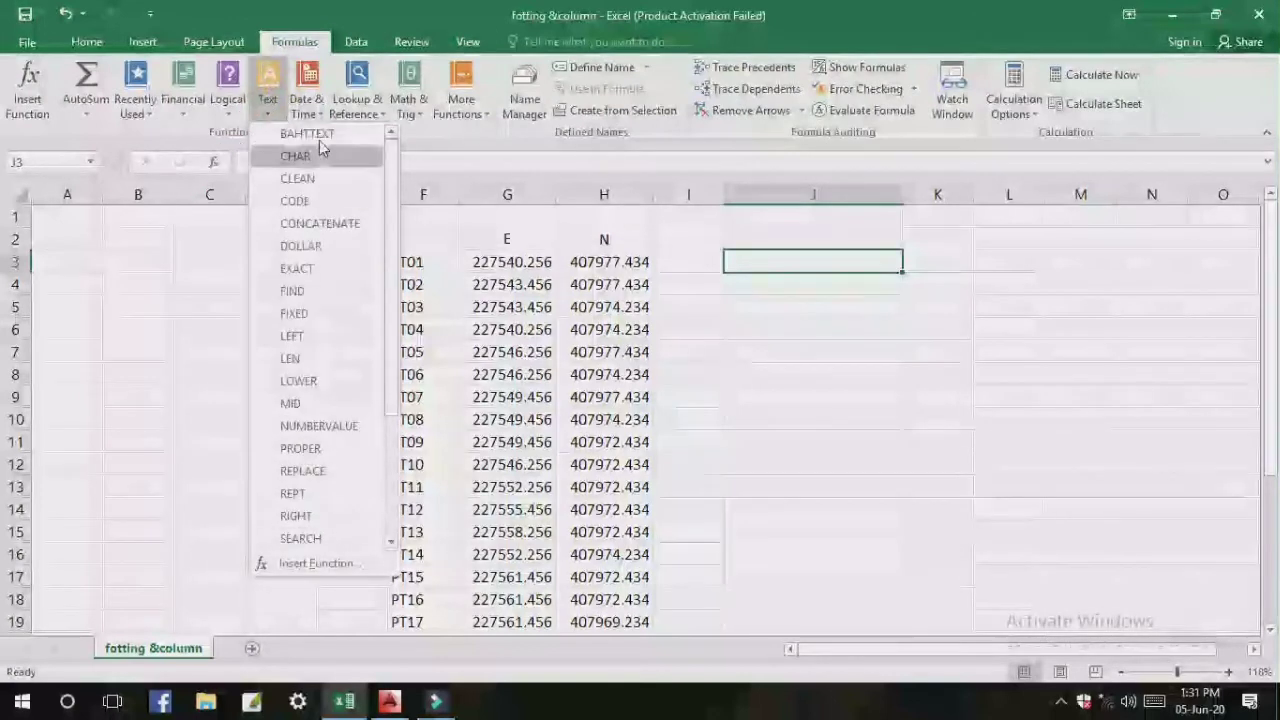
pyautogui.scroll(-2, 320, 357)
pyautogui.scroll(-1, 314, 520)
pyautogui.scroll(3, 327, 462)
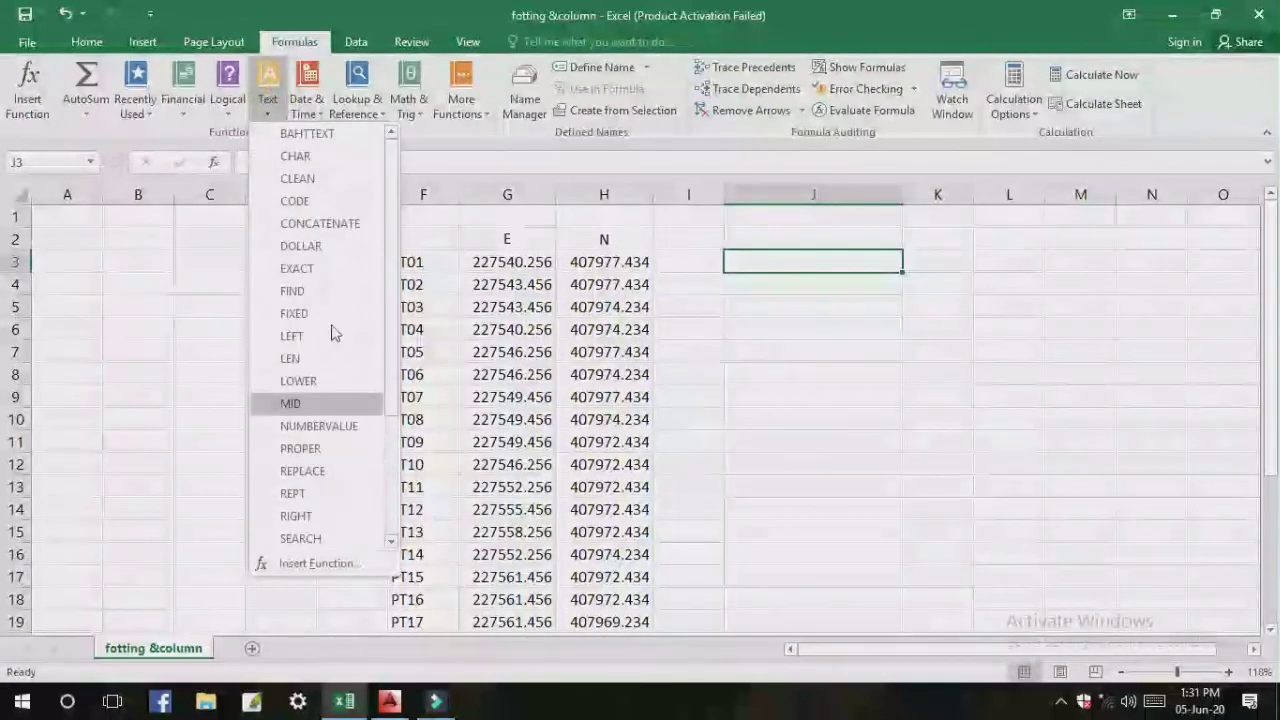
pyautogui.scroll(-2, 328, 310)
pyautogui.scroll(2, 325, 203)
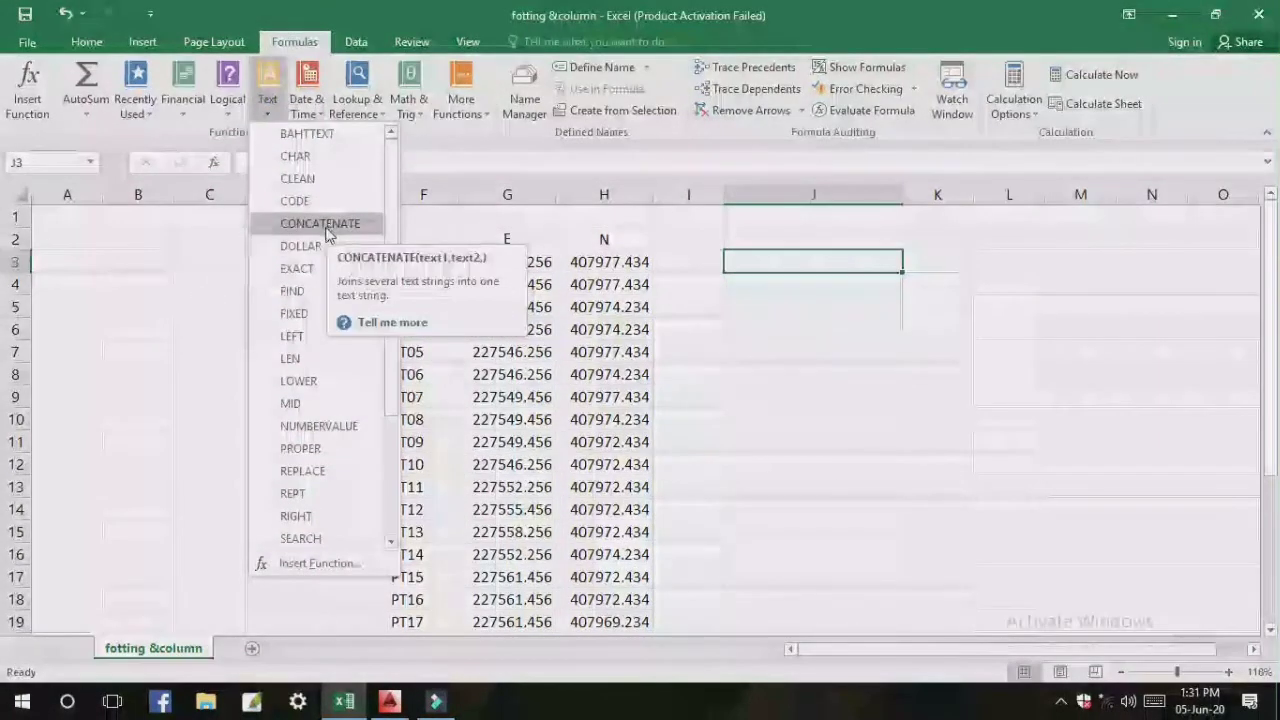
pyautogui.click(328, 228)
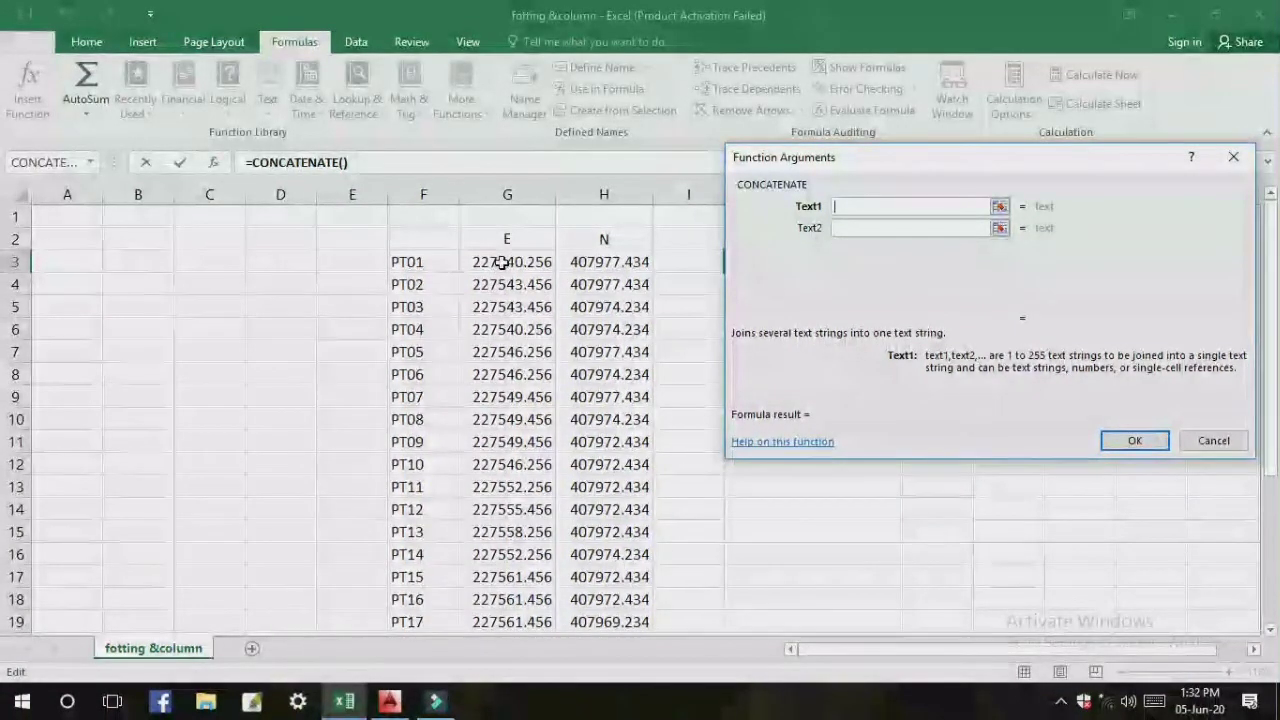
# Step: Set J3 to =CONCATENATE(G3,",",H3) so it shows 227540.256,407977.434
pyautogui.click(503, 262)
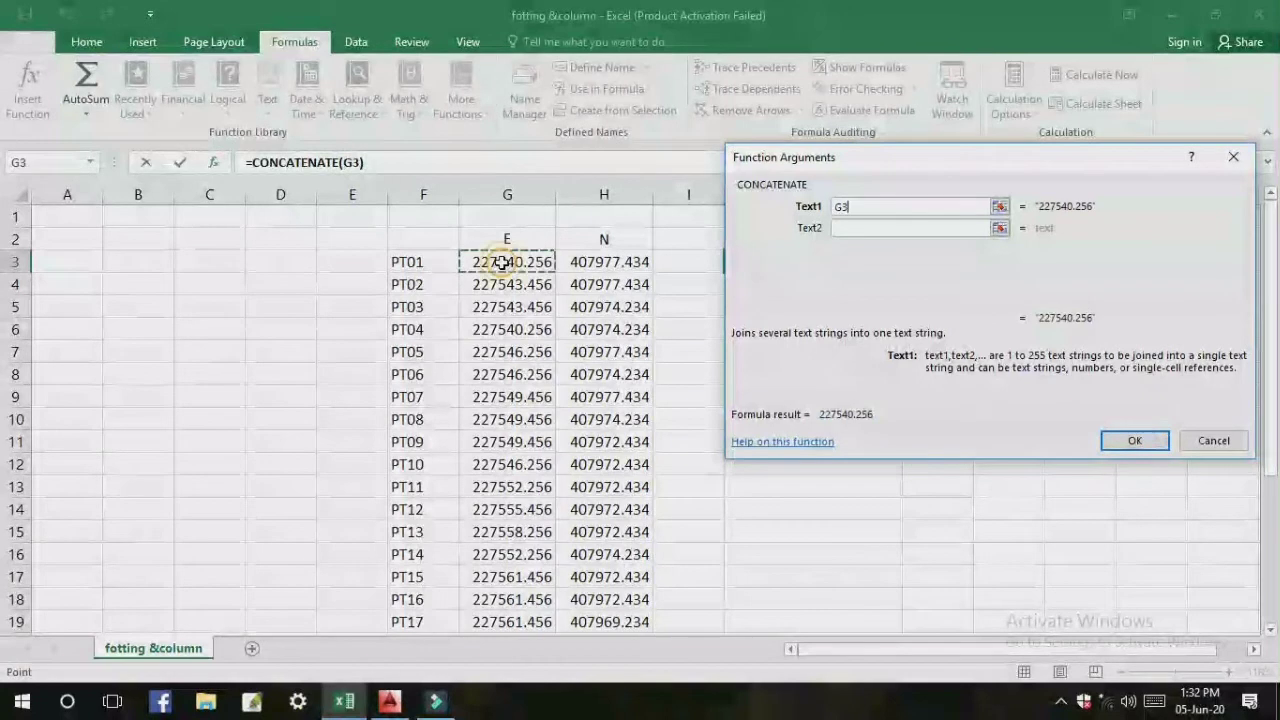
pyautogui.click(885, 229)
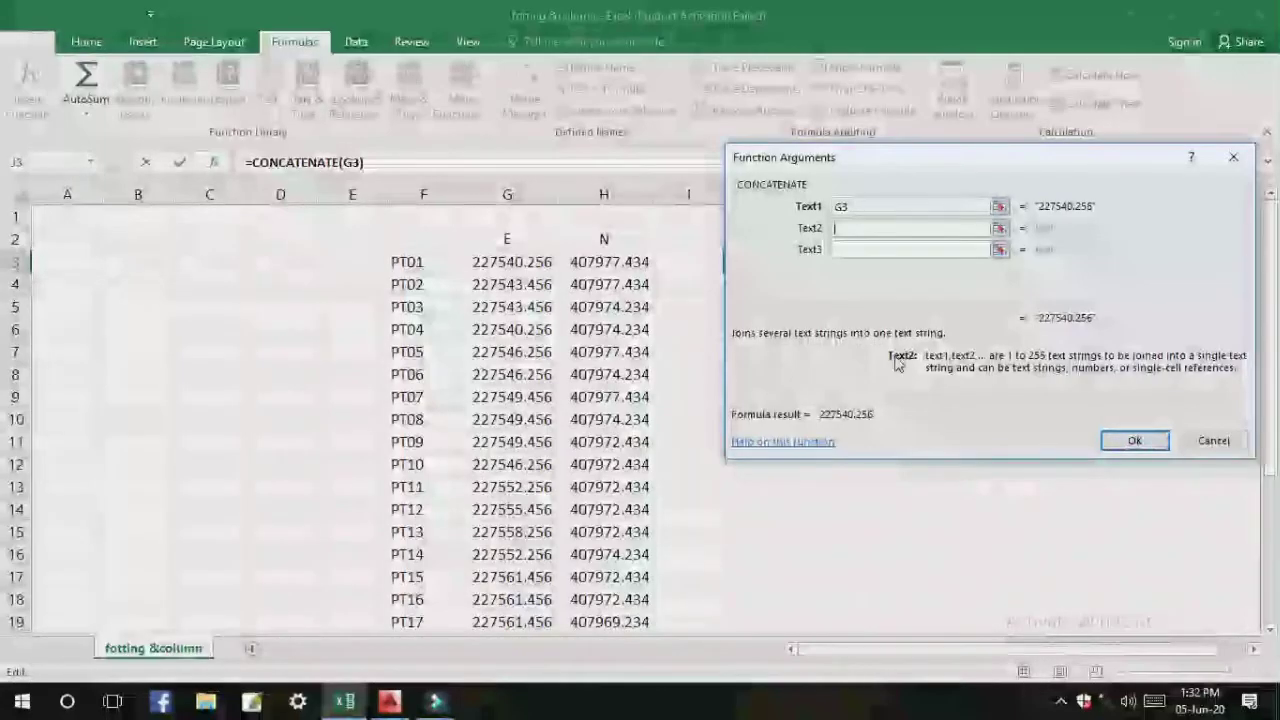
pyautogui.write('"')
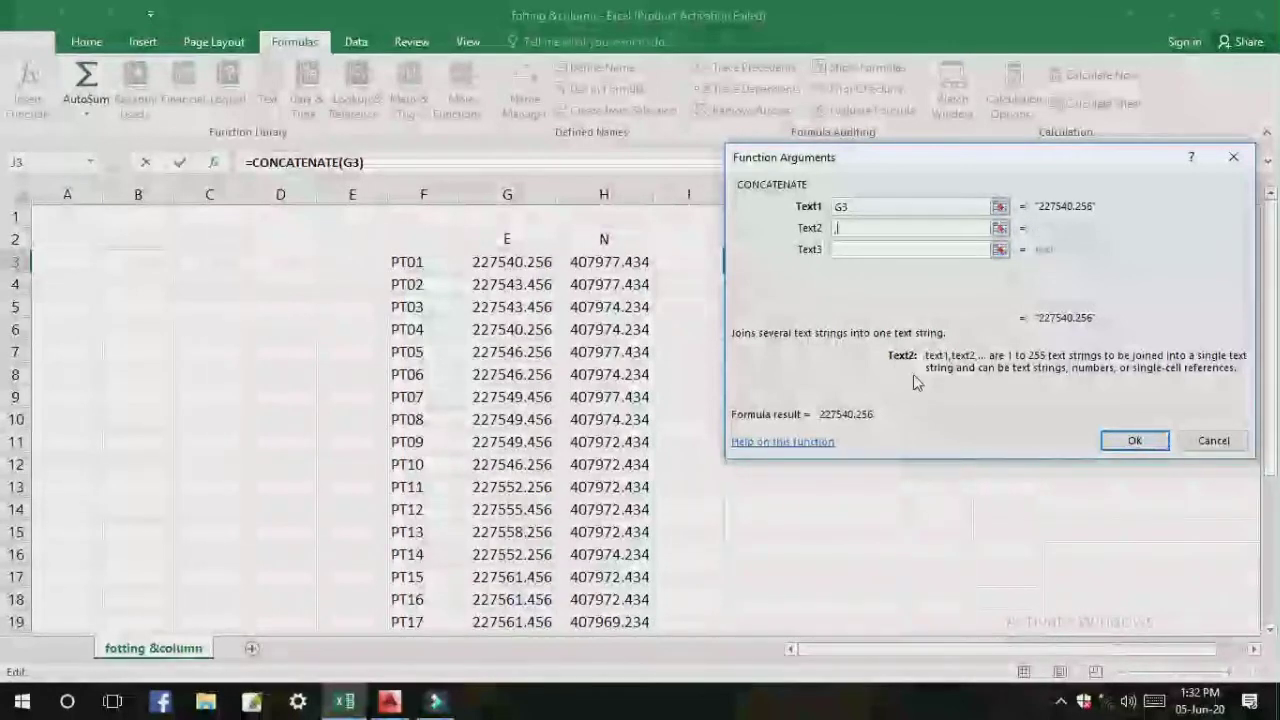
pyautogui.write(',"')
pyautogui.click(880, 249)
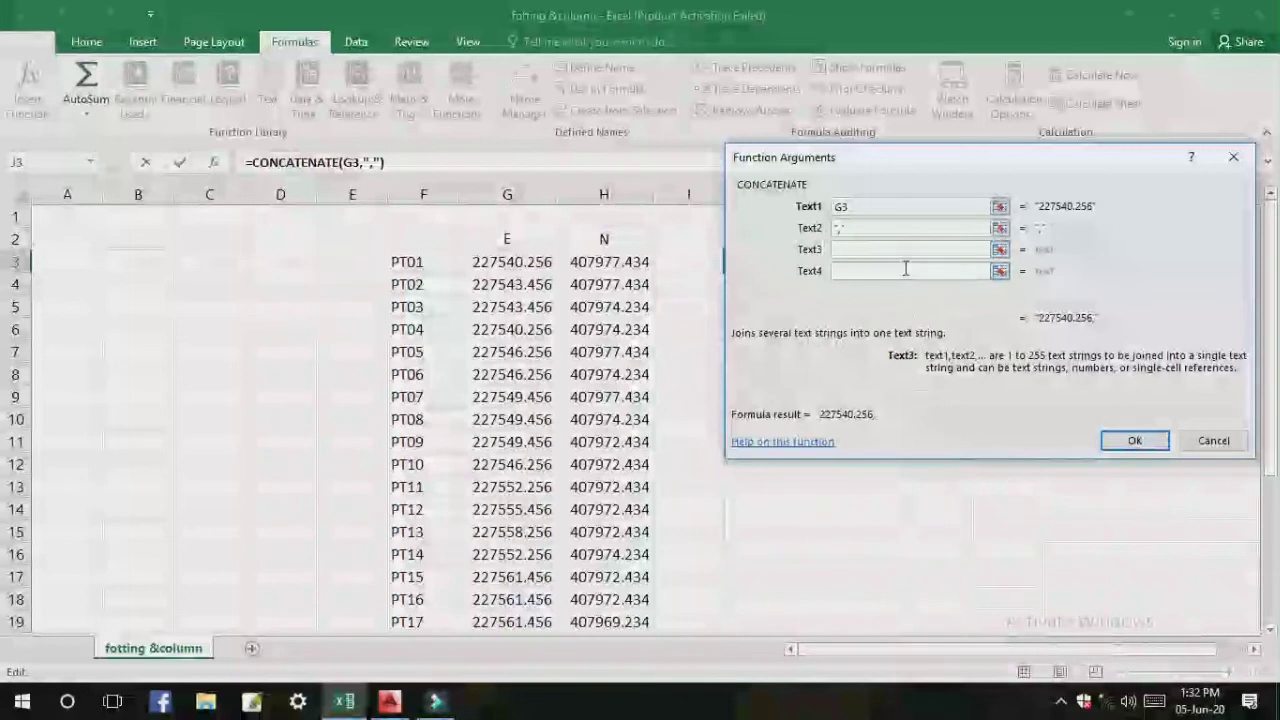
pyautogui.click(596, 262)
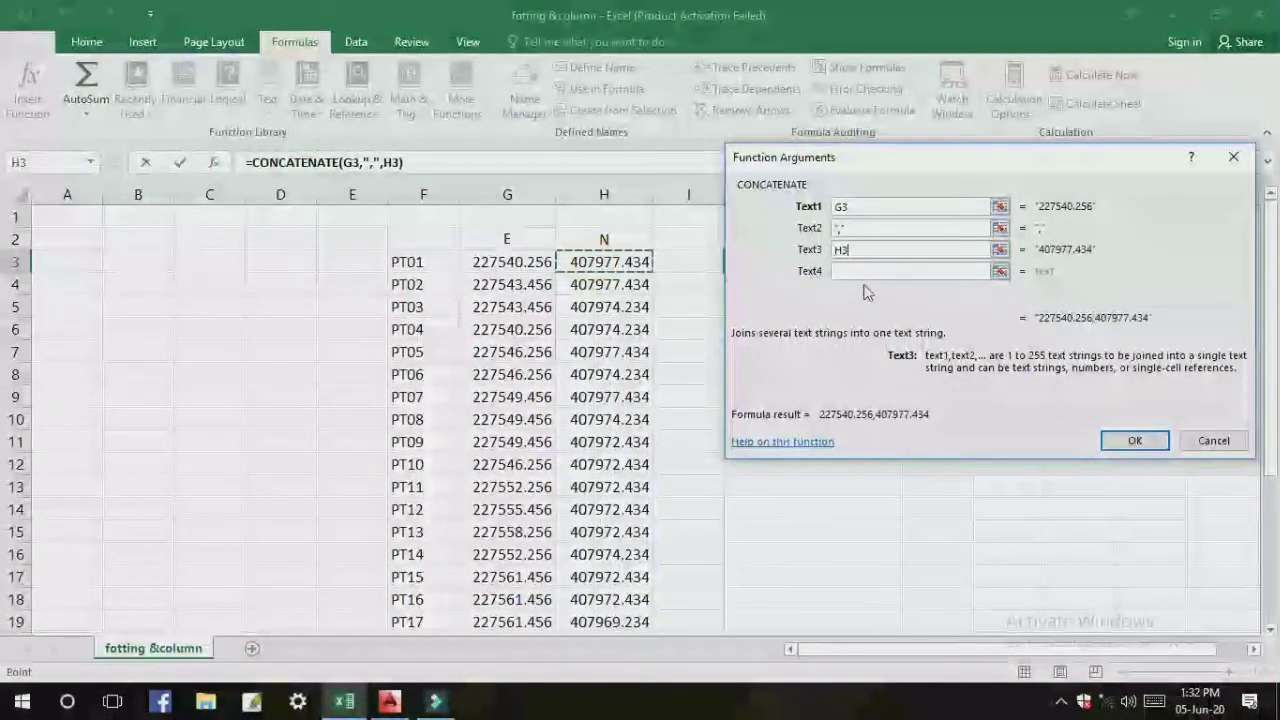
pyautogui.click(1136, 445)
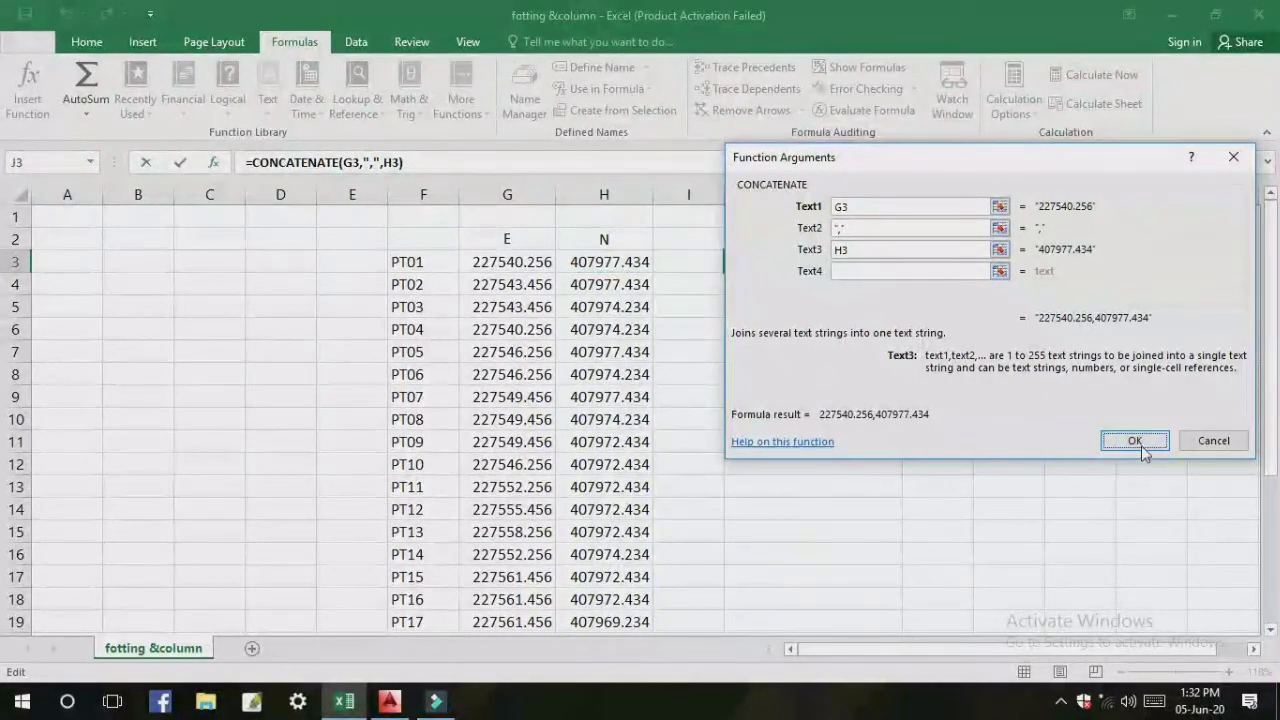
pyautogui.click(1134, 445)
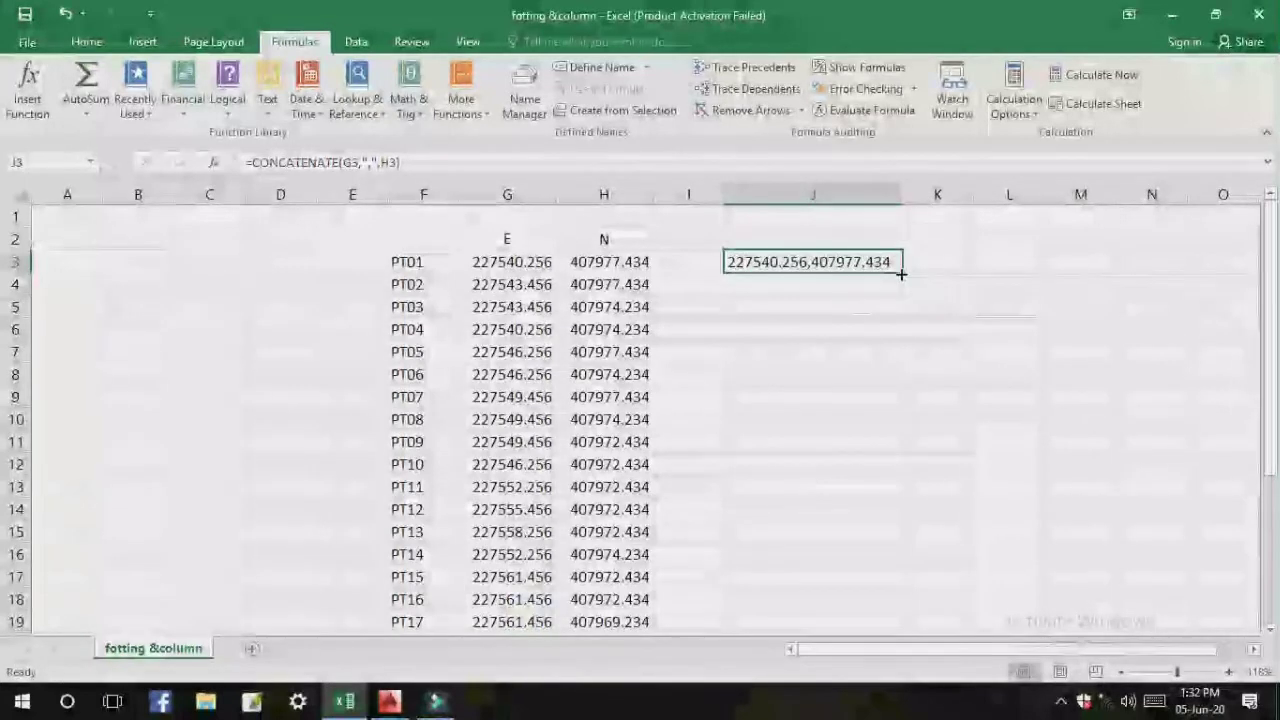
# Step: Fill the J3 formula down to J29 and review the joined coordinates
pyautogui.moveTo(901, 270)
pyautogui.mouseDown()
pyautogui.moveTo(926, 716)
pyautogui.moveTo(943, 489)
pyautogui.moveTo(935, 430)
pyautogui.moveTo(906, 425)
pyautogui.mouseUp()
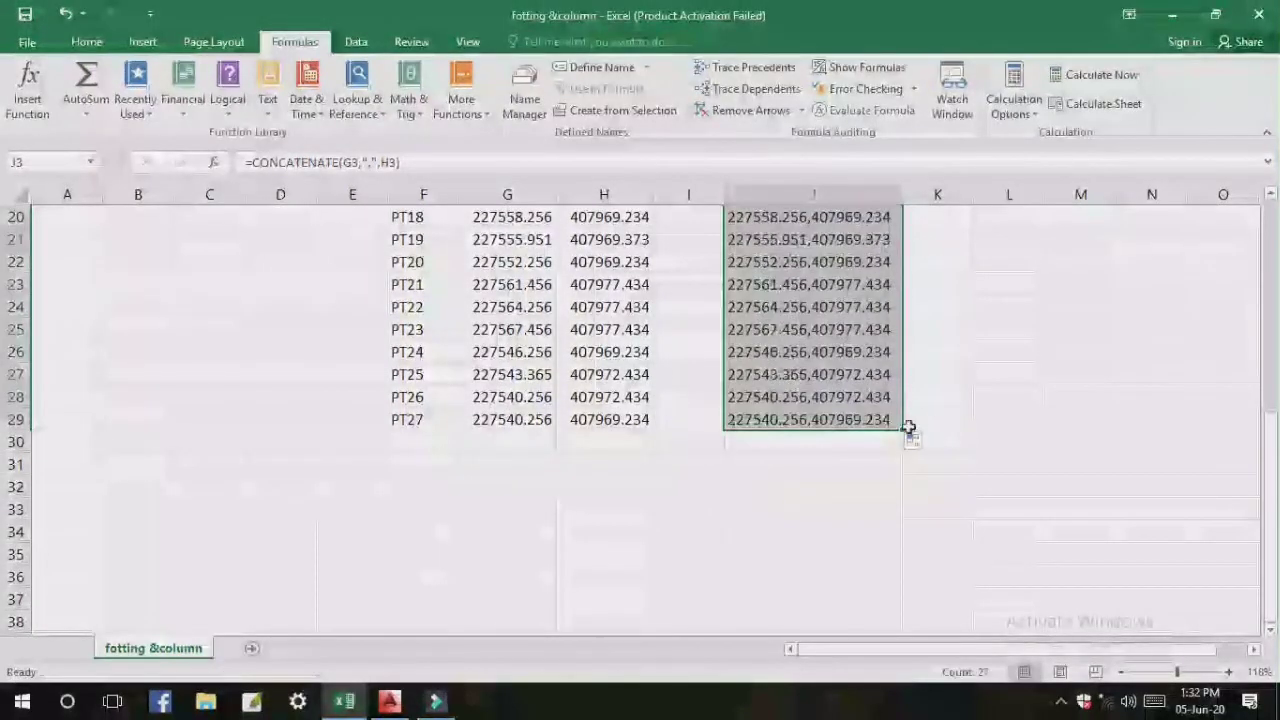
pyautogui.scroll(5, 894, 283)
pyautogui.scroll(1, 857, 328)
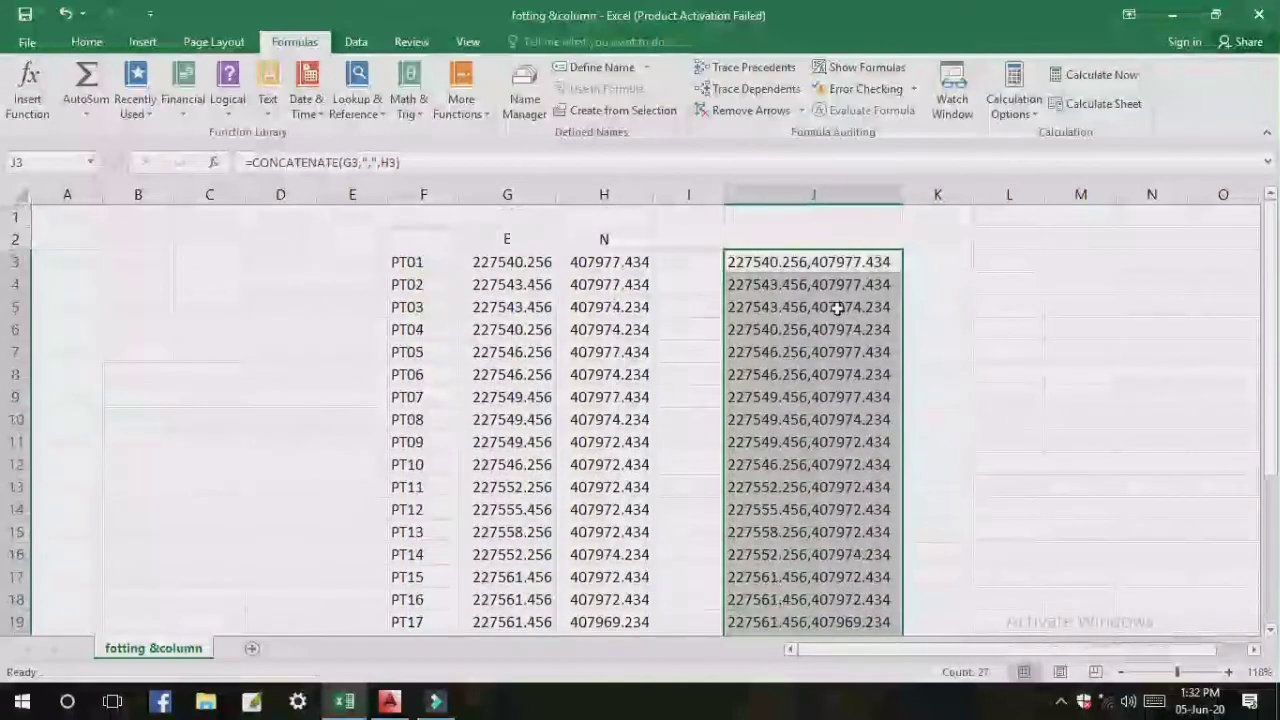
pyautogui.scroll(-1, 818, 374)
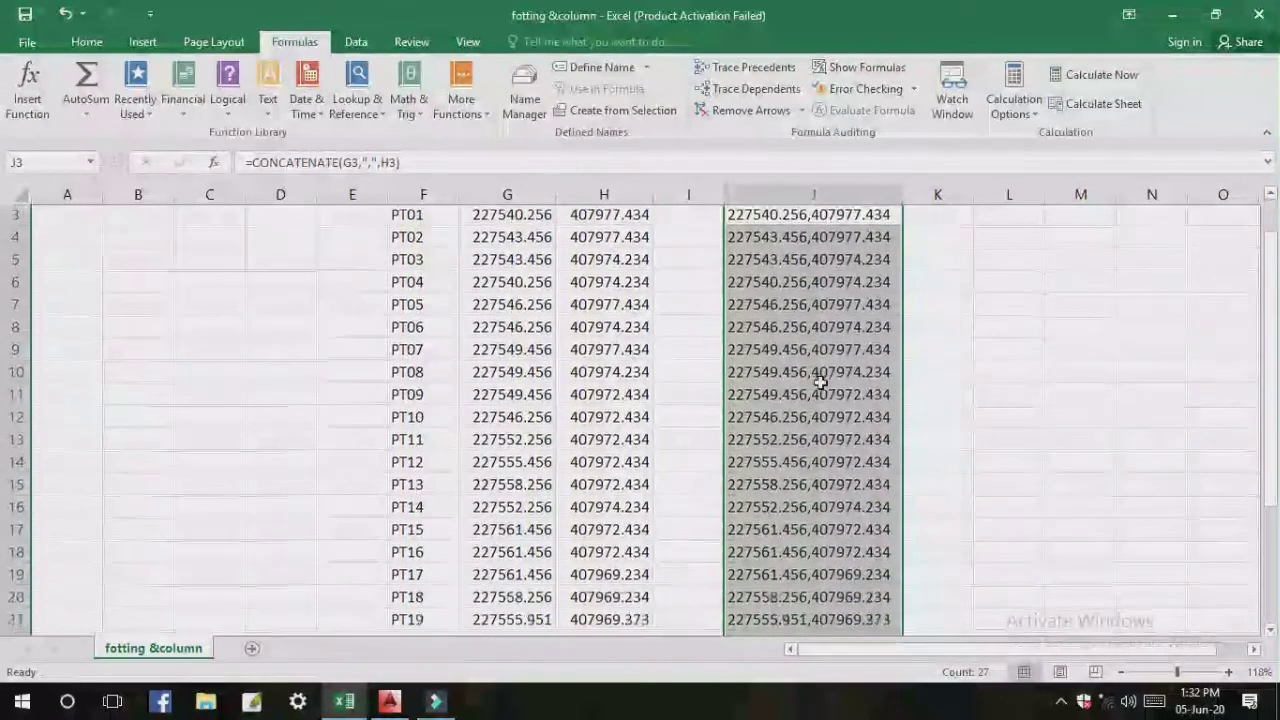
pyautogui.scroll(1, 818, 374)
pyautogui.scroll(-4, 820, 376)
pyautogui.scroll(2, 820, 376)
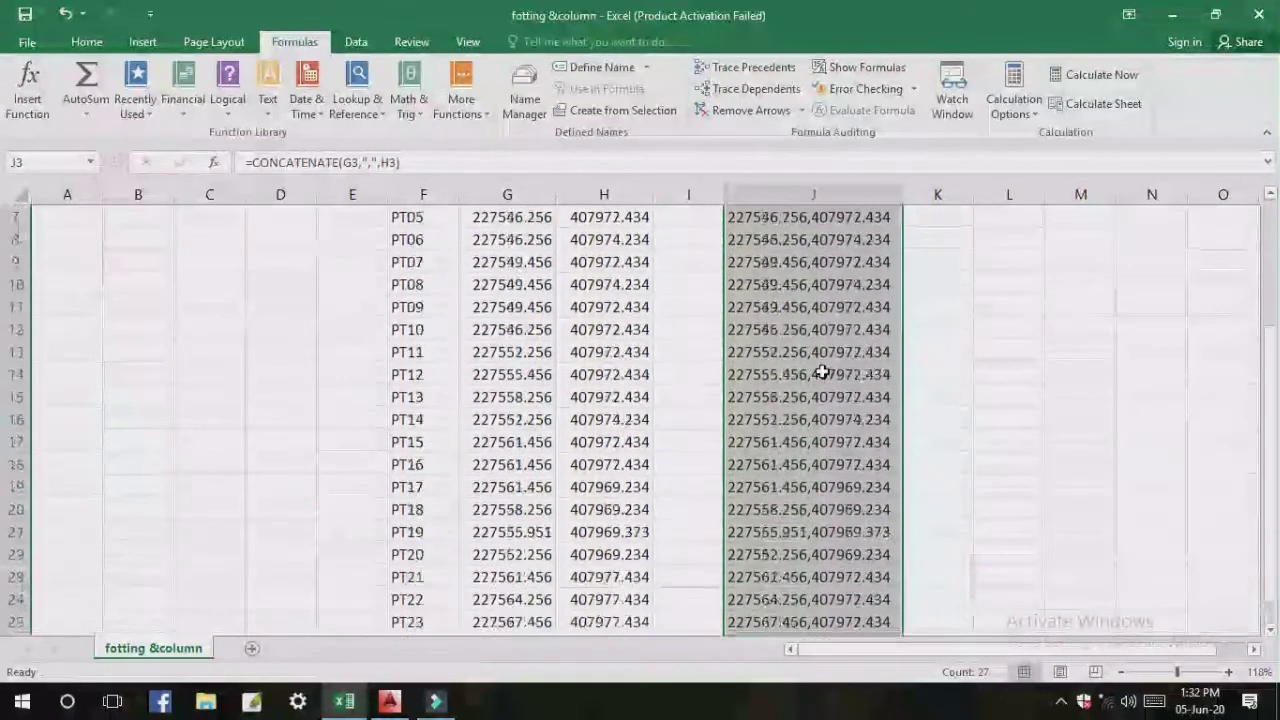
pyautogui.scroll(2, 818, 360)
pyautogui.scroll(1, 819, 351)
# Step: Copy the joined coordinate list and switch from Excel to AutoCAD's Drawing1
pyautogui.rightClick(814, 274)
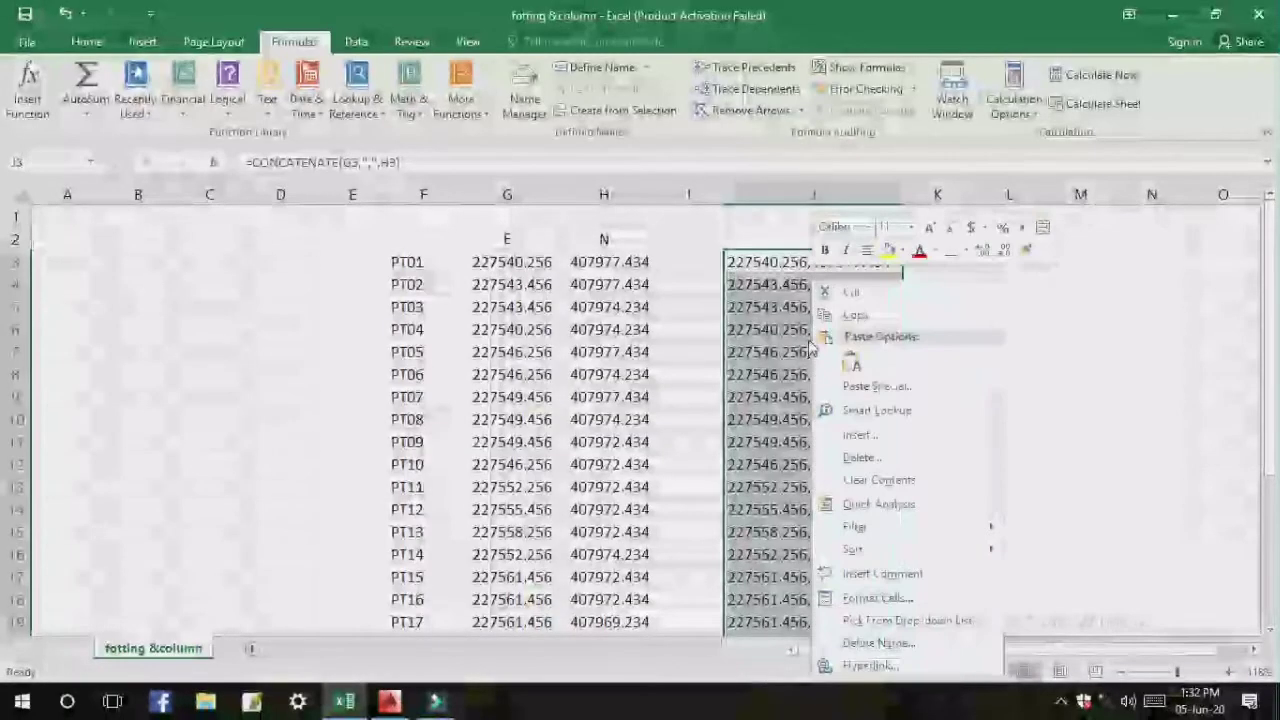
pyautogui.click(856, 316)
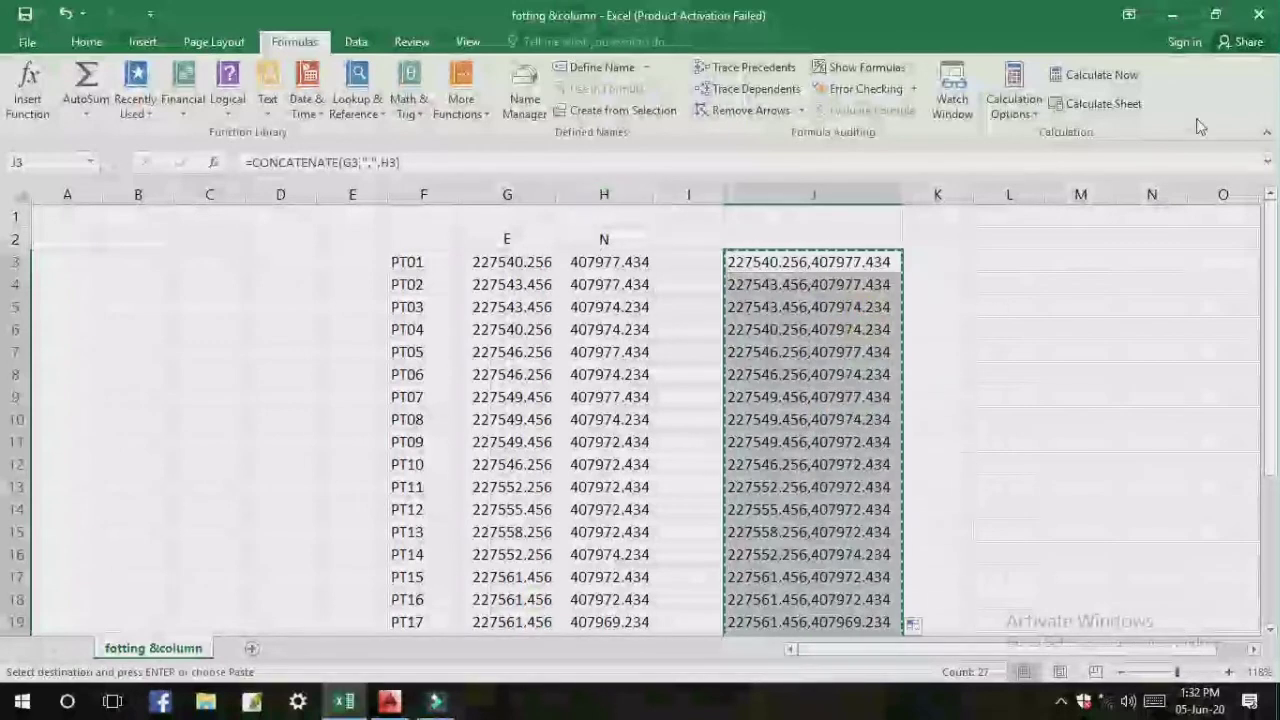
pyautogui.click(1172, 15)
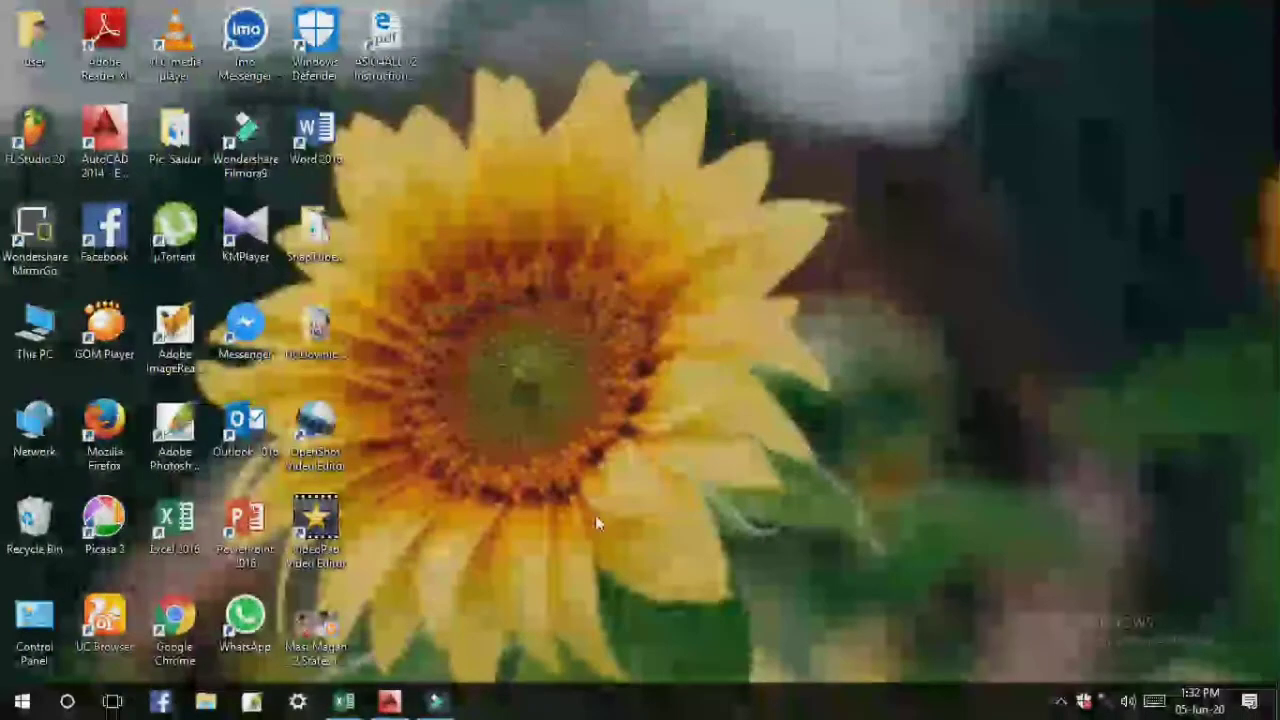
pyautogui.click(389, 700)
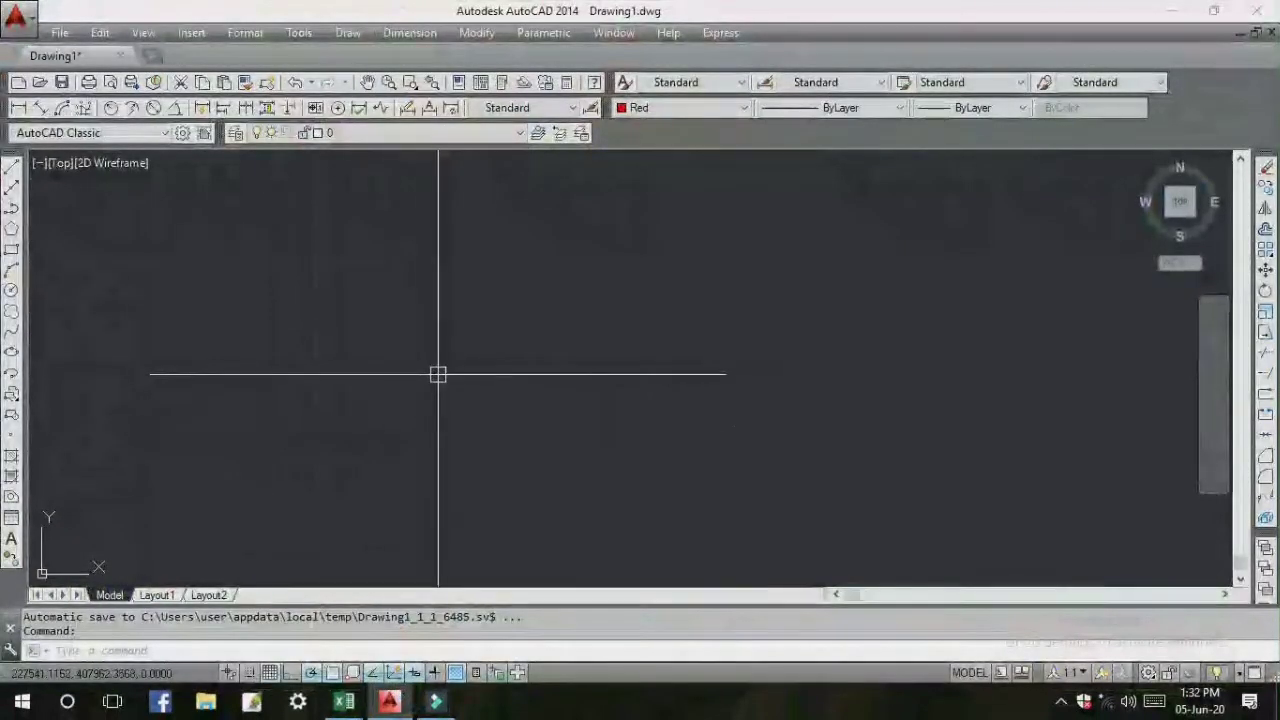
# Step: Start the PLINE command with the PL alias so it awaits a start point
pyautogui.scroll(2, 442, 377)
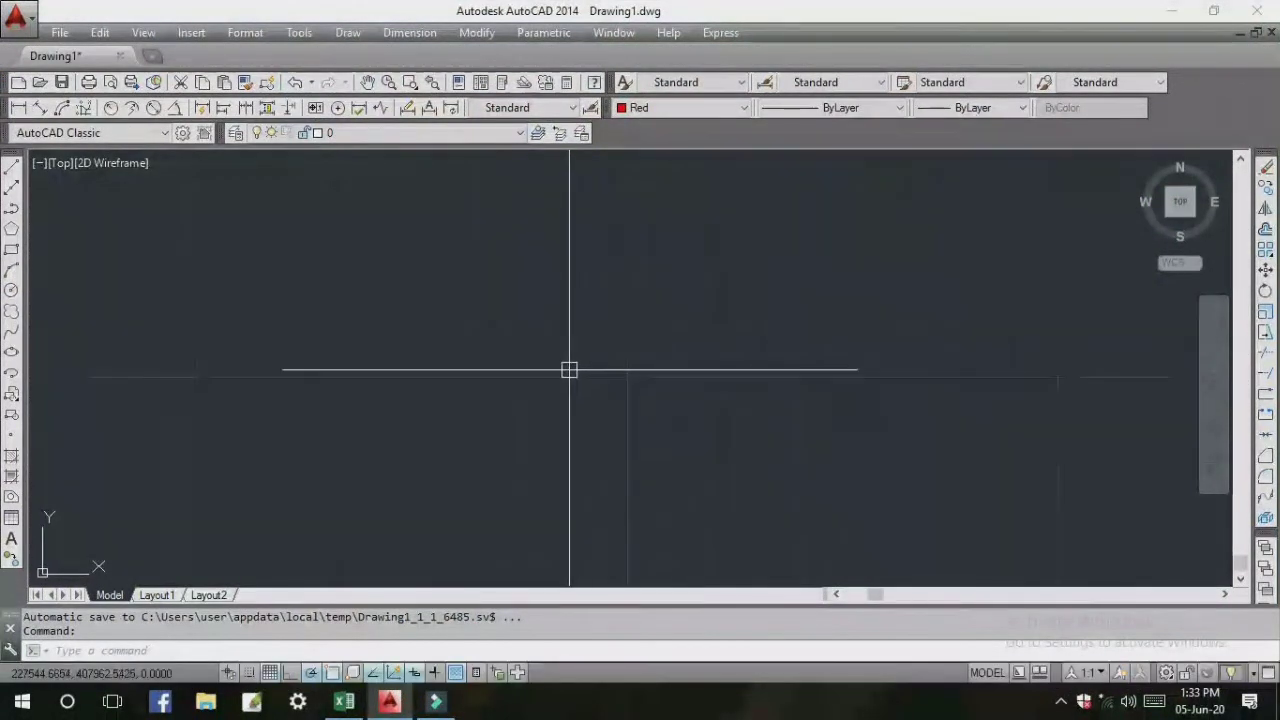
pyautogui.scroll(2, 477, 330)
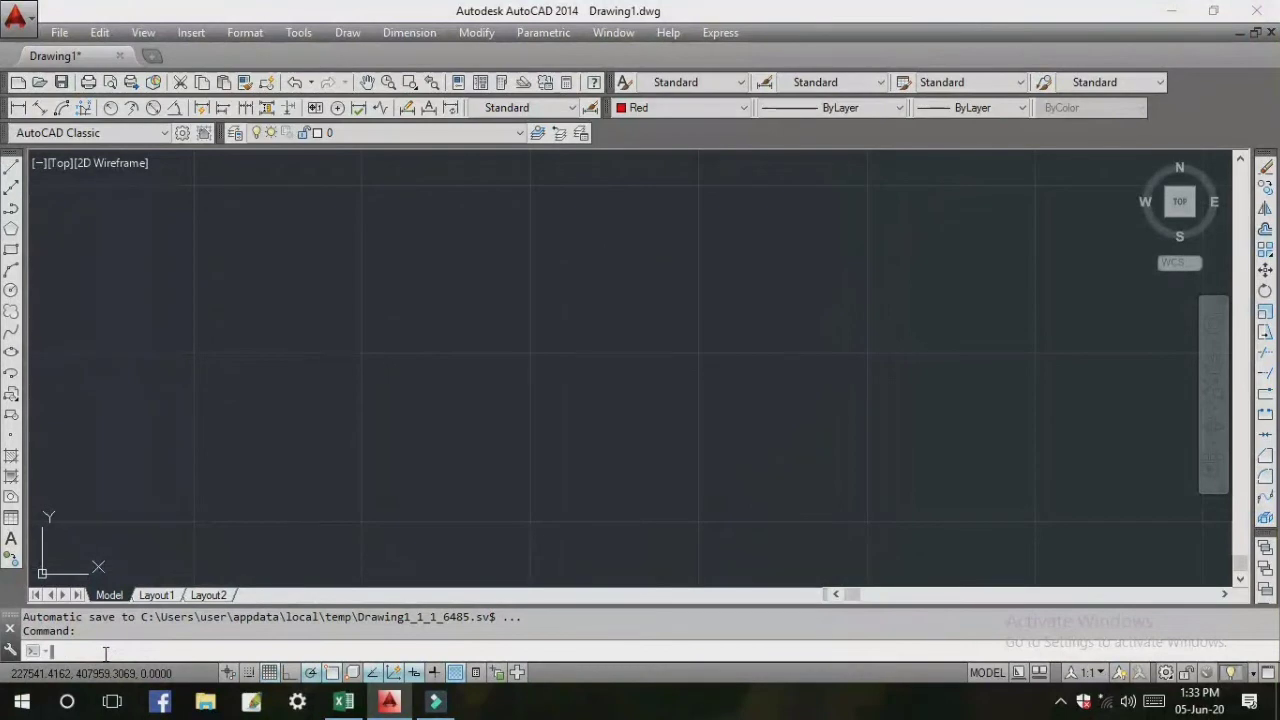
pyautogui.write('l')
pyautogui.press('Return')
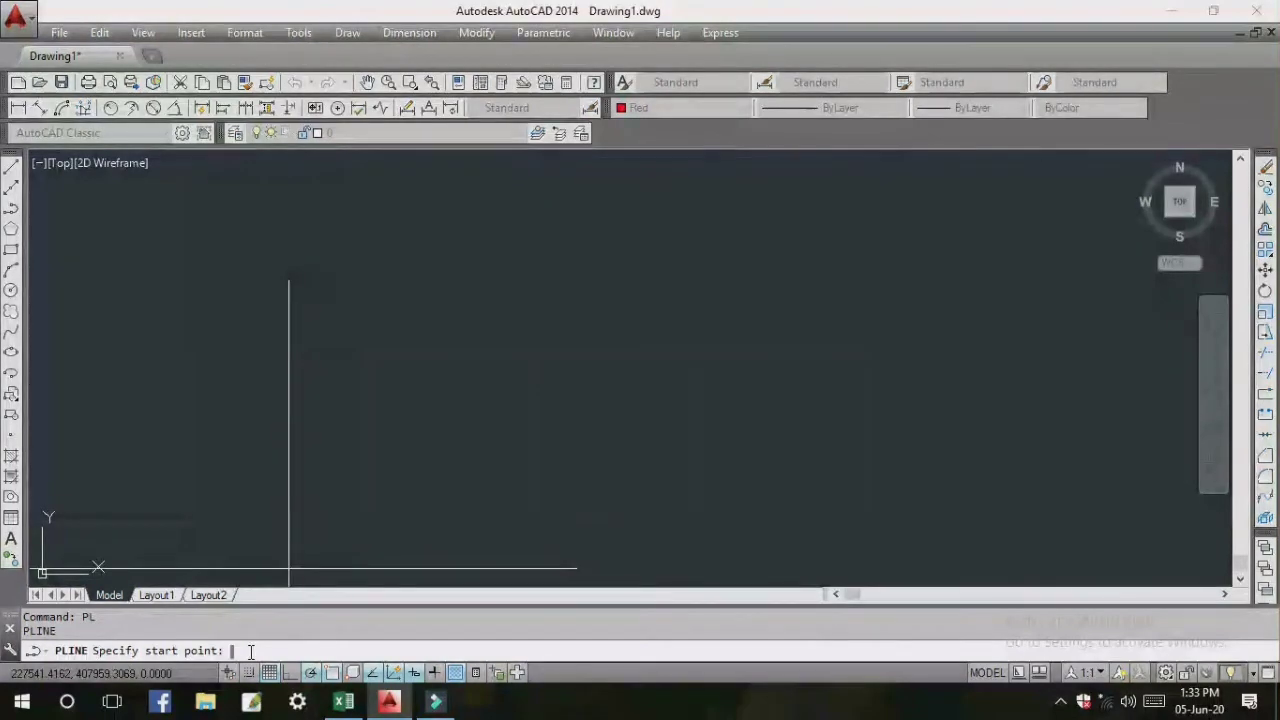
# Step: Paste the copied Excel coordinate list into the command line as polyline vertices
pyautogui.rightClick(247, 650)
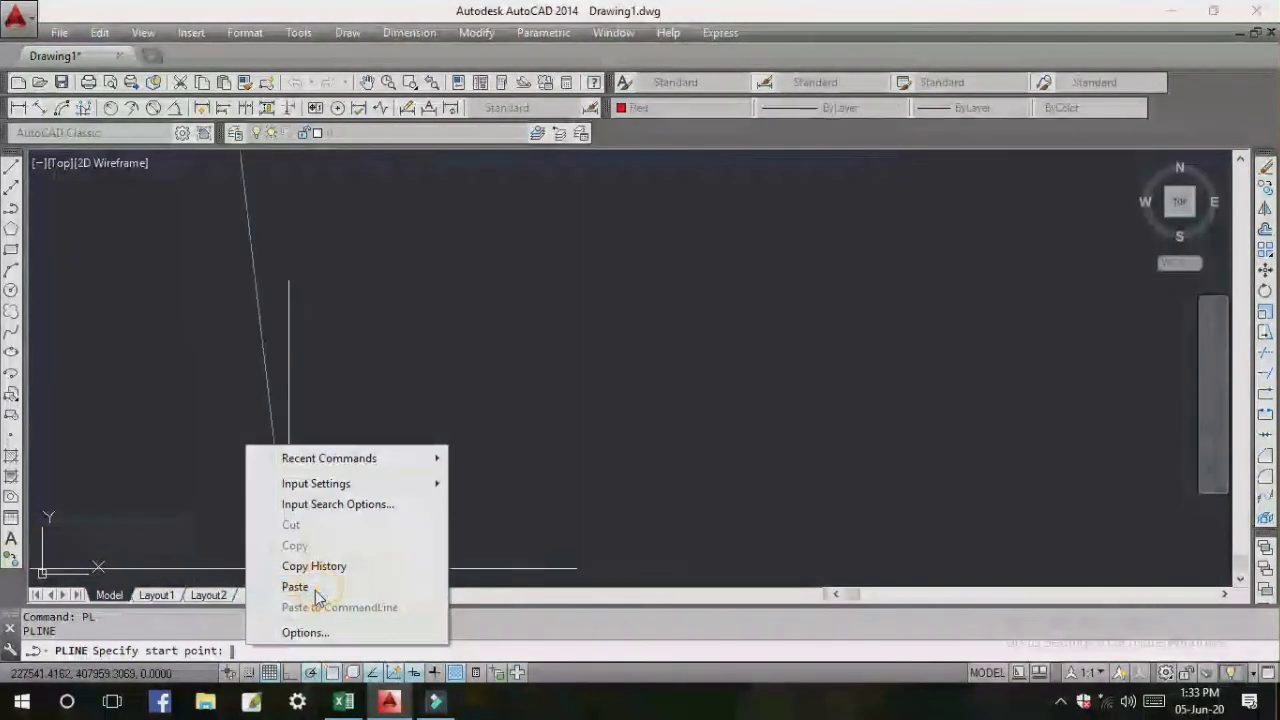
pyautogui.click(320, 590)
pyautogui.scroll(2, 415, 442)
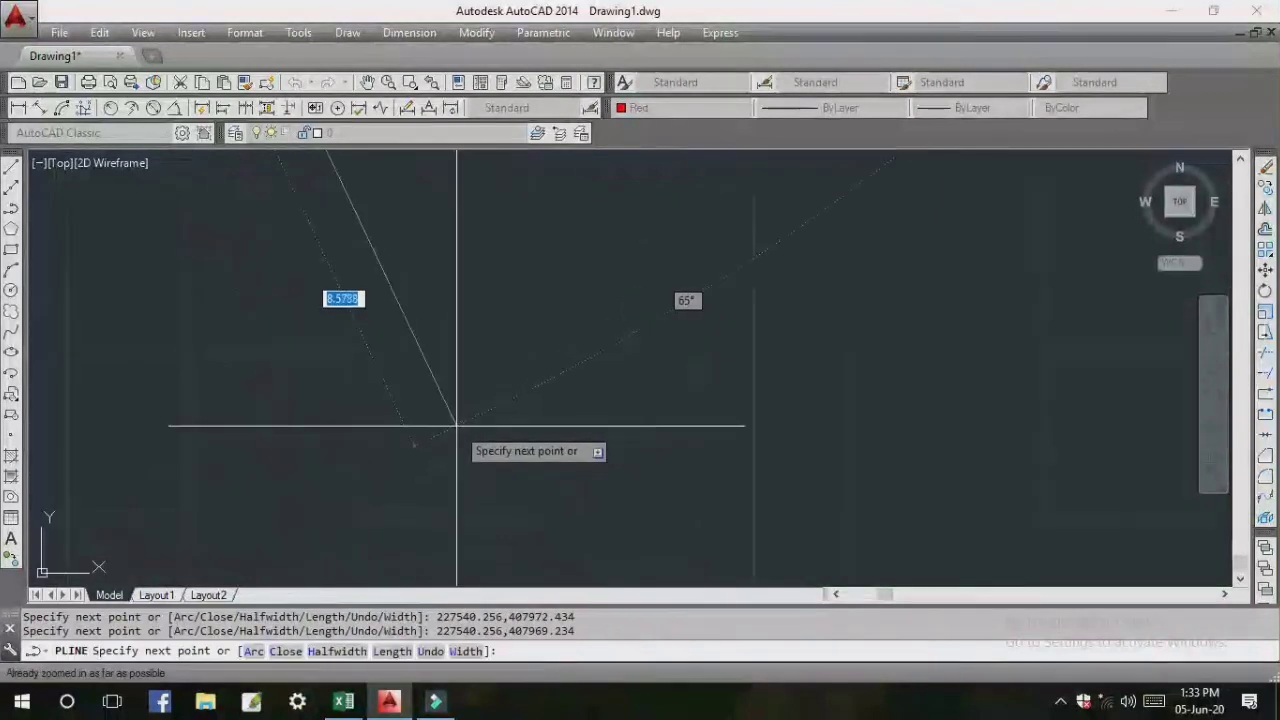
pyautogui.scroll(-3, 457, 430)
pyautogui.scroll(-3, 466, 434)
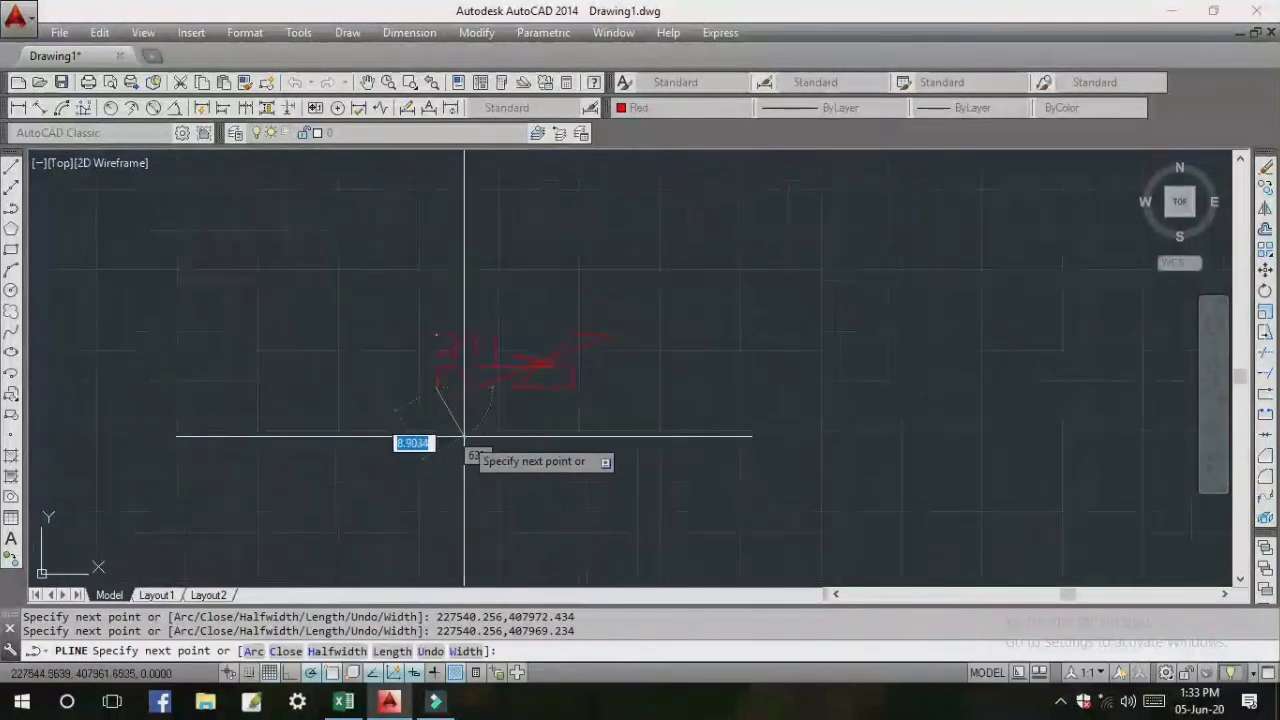
pyautogui.scroll(2, 470, 410)
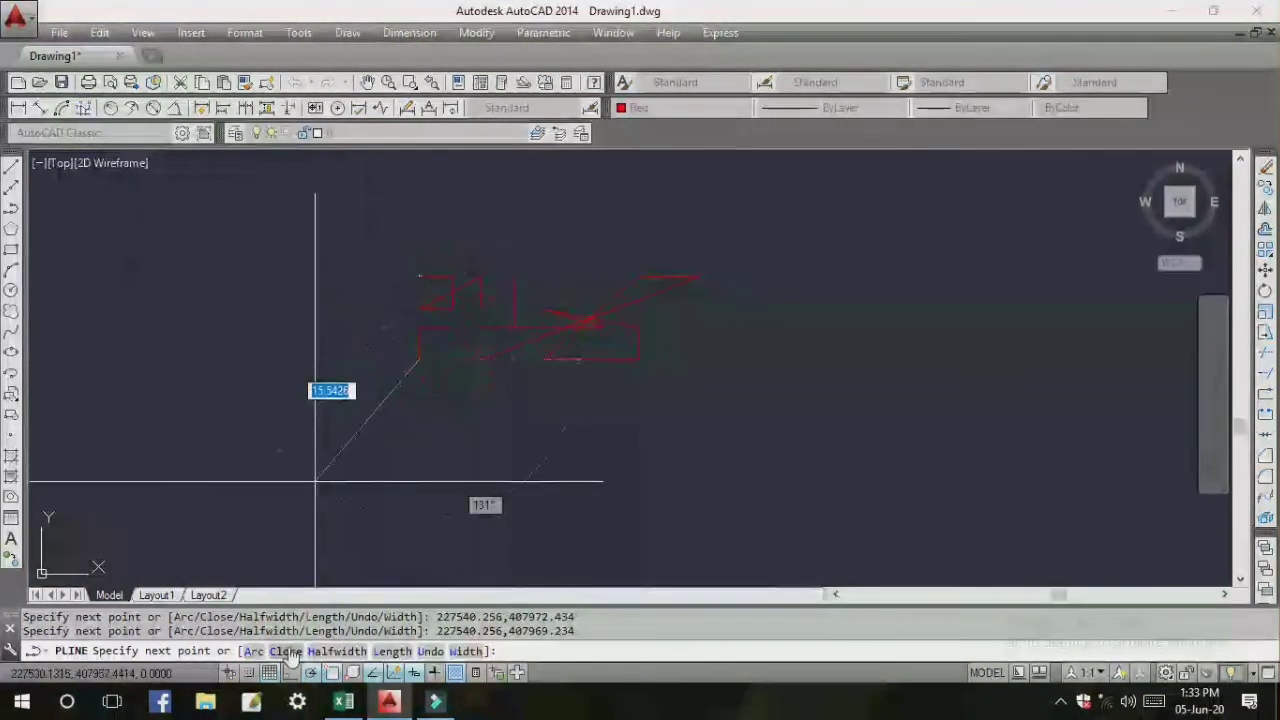
# Step: Close the red polyline back to its start point with the C option
pyautogui.write('c')
pyautogui.press('Return')
pyautogui.scroll(-2, 520, 325)
pyautogui.scroll(3, 520, 325)
pyautogui.scroll(2, 525, 330)
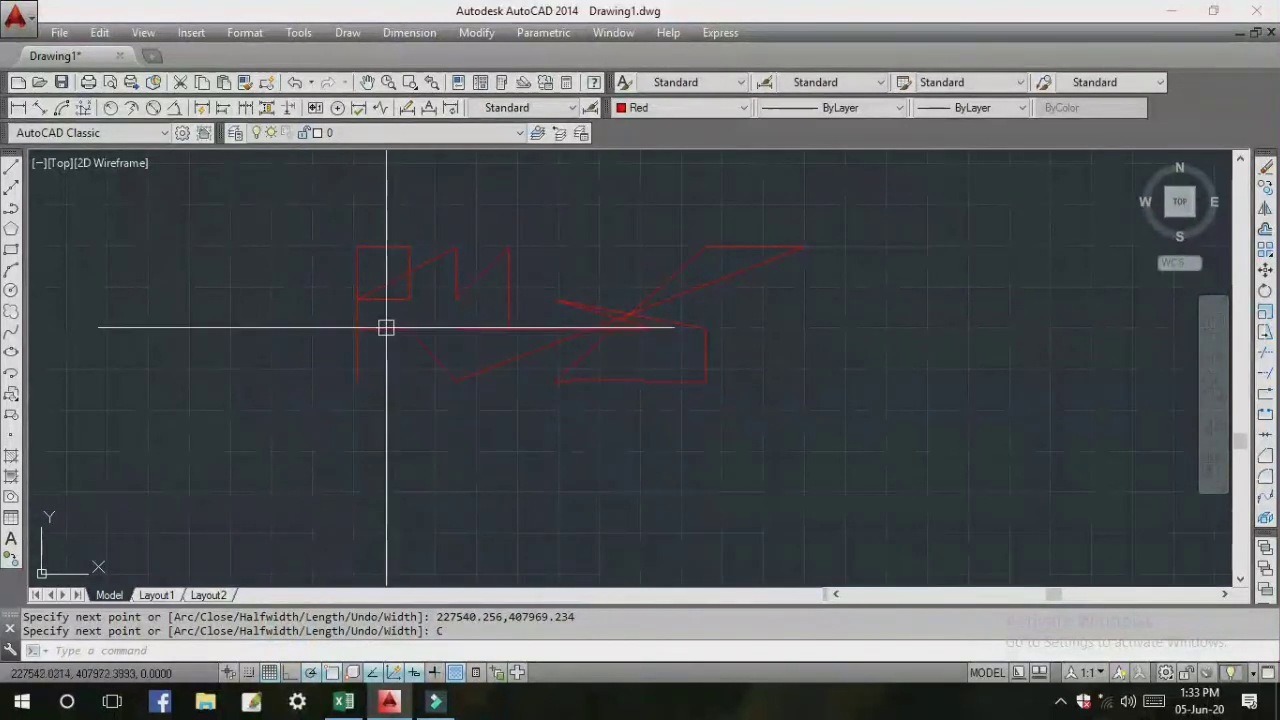
pyautogui.scroll(2, 436, 309)
pyautogui.scroll(-3, 436, 309)
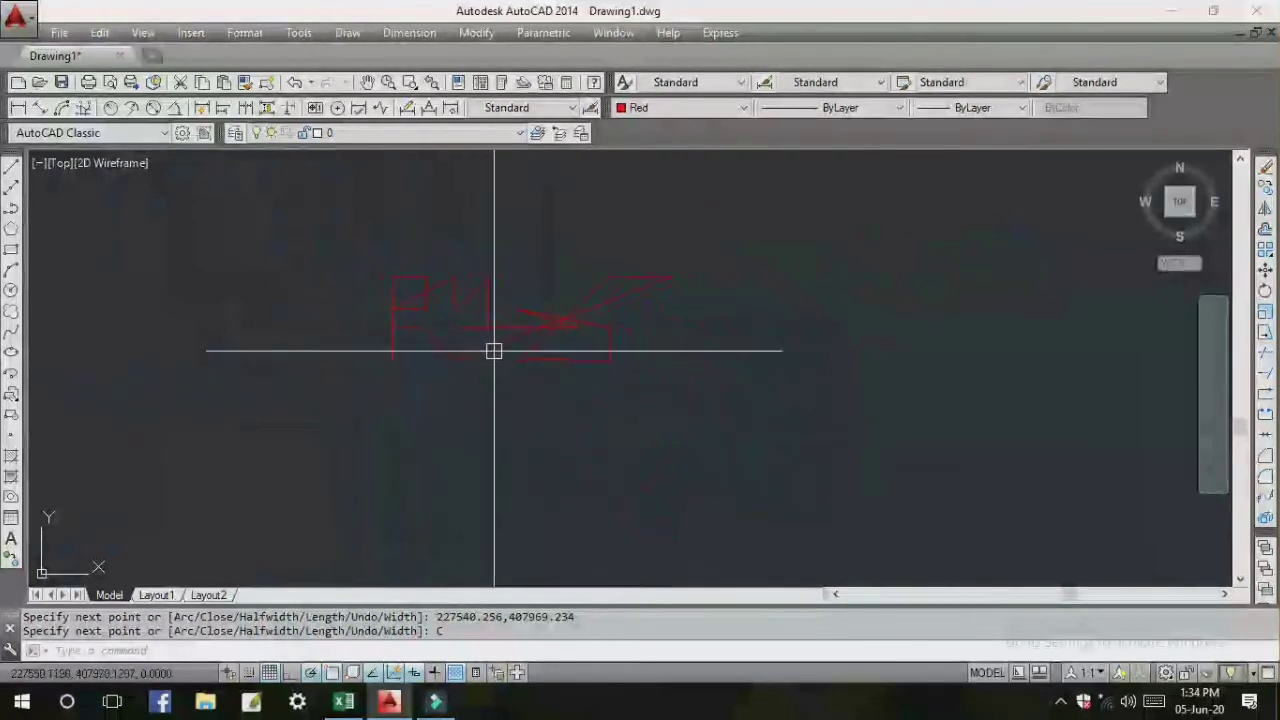
pyautogui.scroll(-2, 543, 291)
pyautogui.scroll(3, 510, 327)
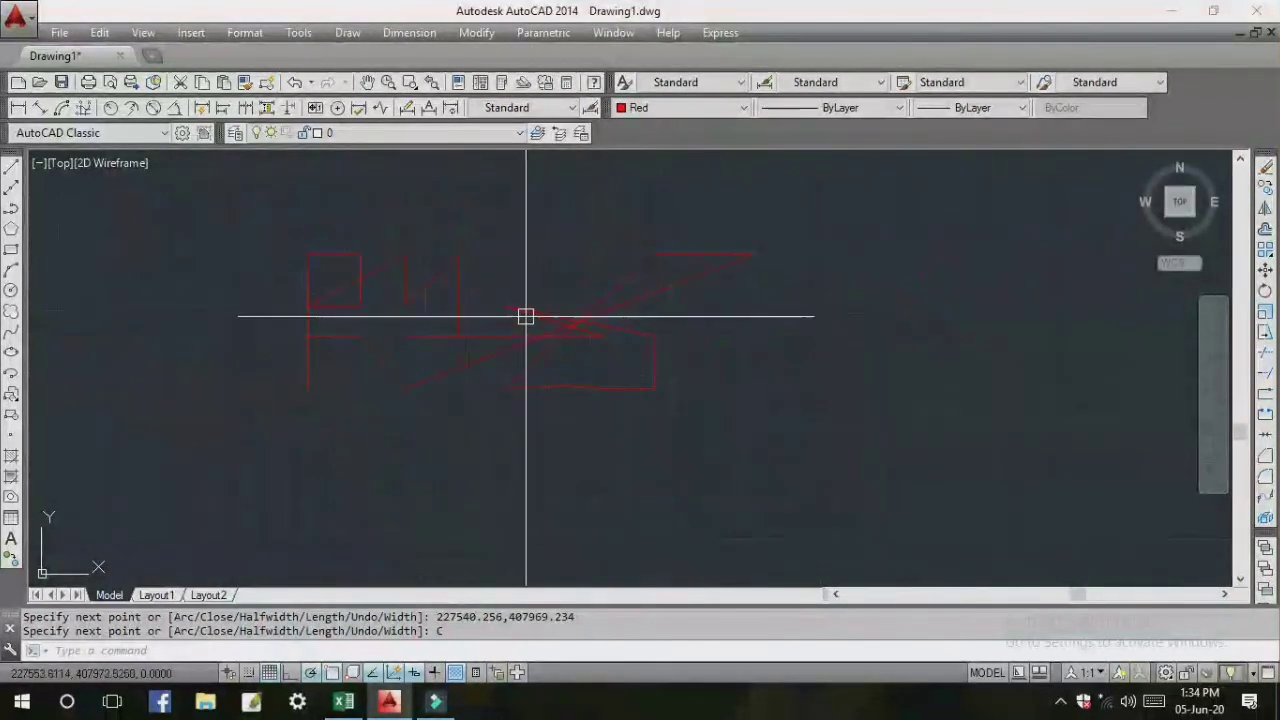
pyautogui.scroll(2, 543, 306)
pyautogui.scroll(2, 560, 303)
pyautogui.scroll(-3, 650, 276)
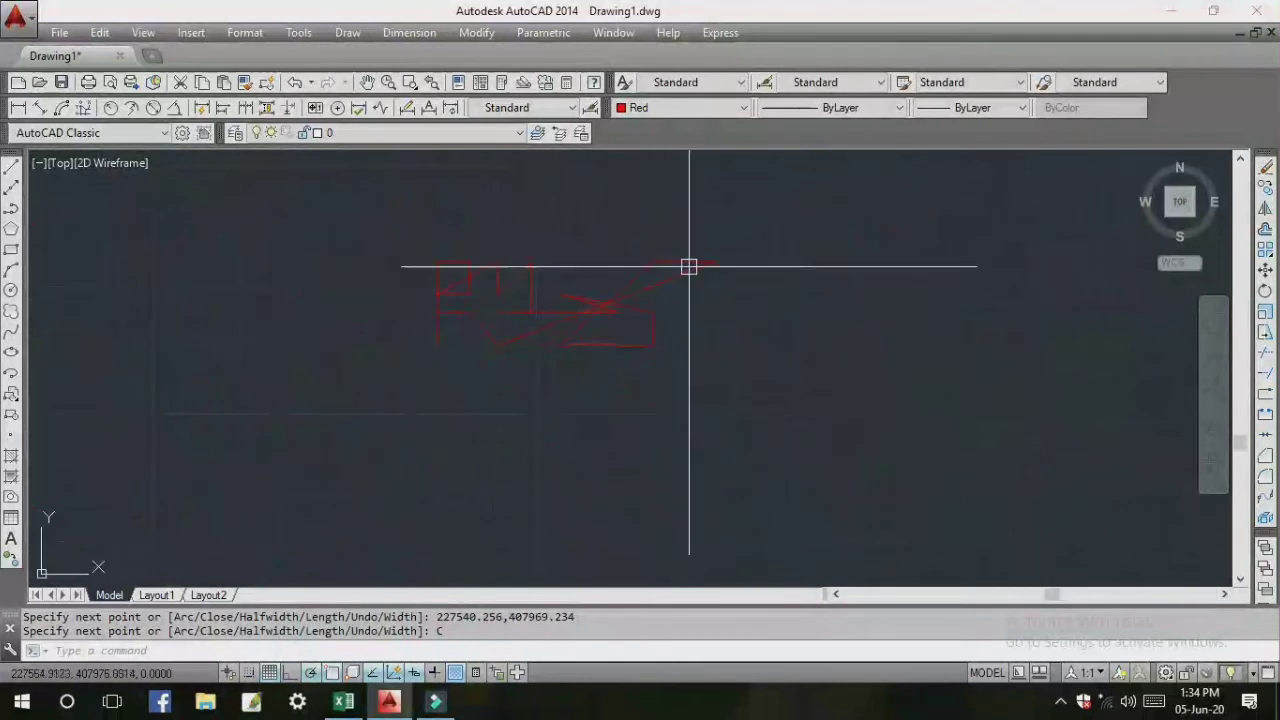
pyautogui.scroll(-2, 486, 280)
pyautogui.scroll(3, 494, 280)
pyautogui.scroll(-2, 510, 270)
pyautogui.scroll(-2, 520, 267)
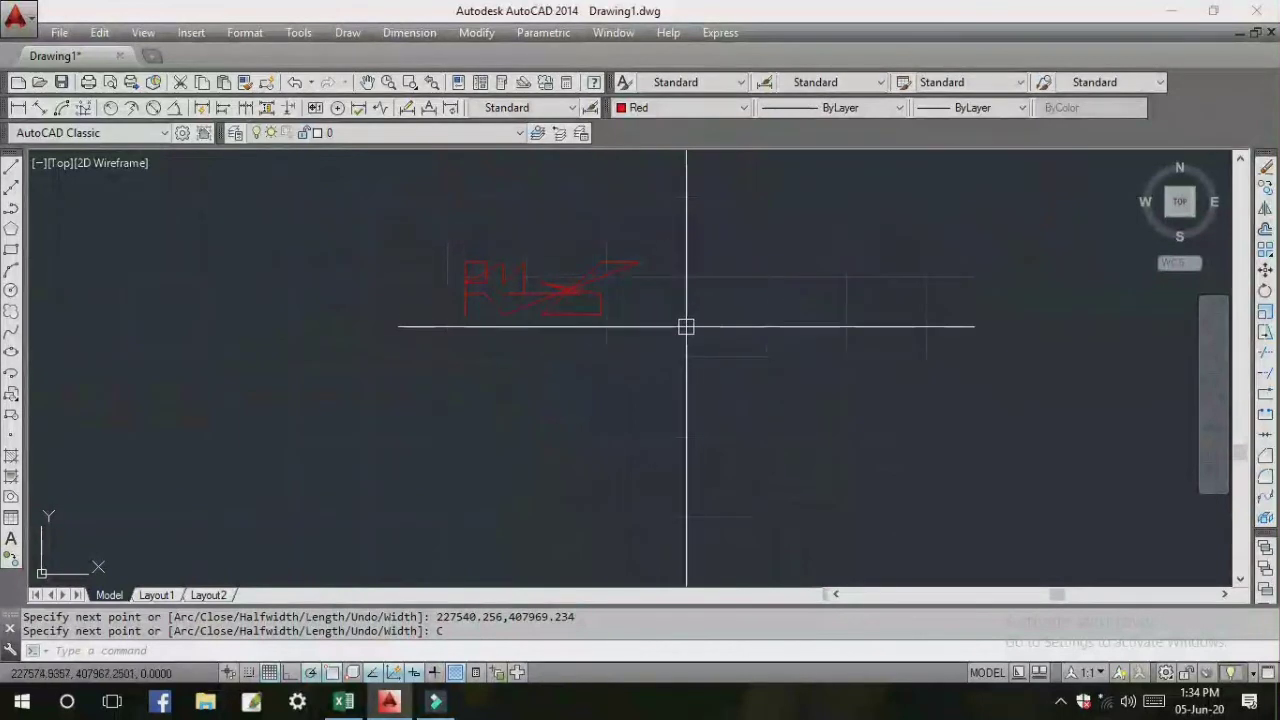
# Step: Window-select the red polyline and bring up its right-click menu
pyautogui.click(676, 208)
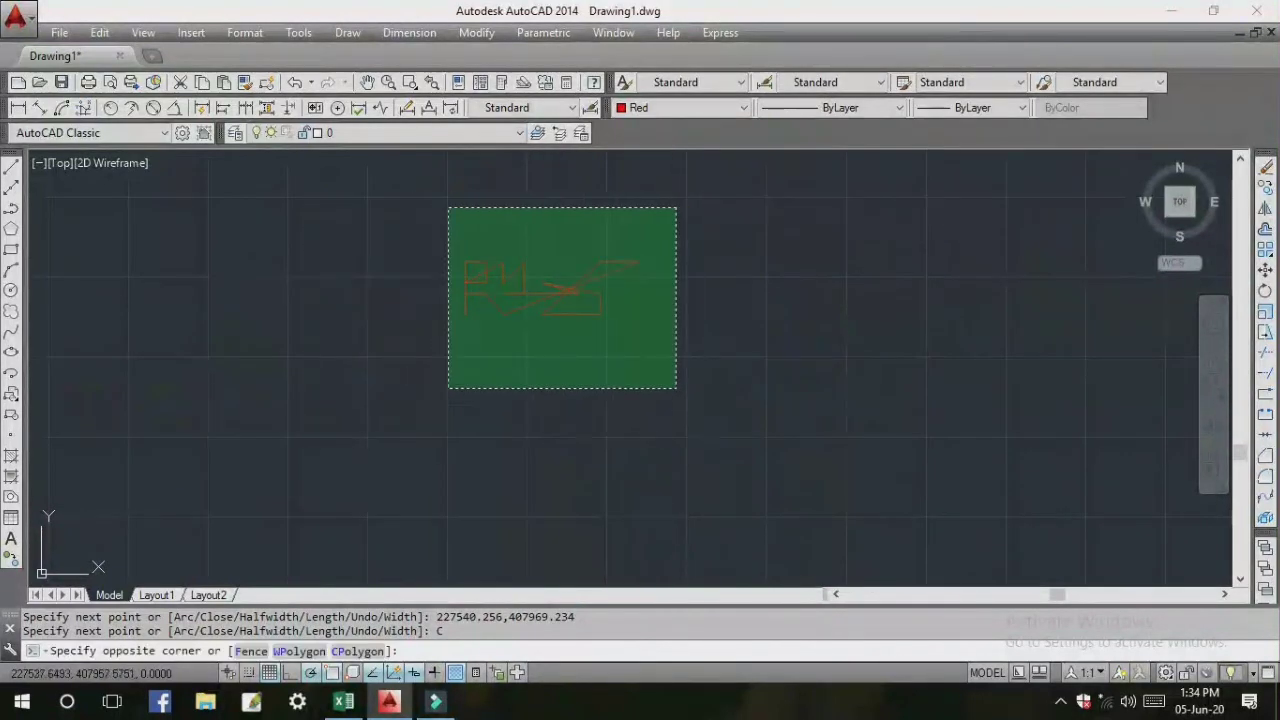
pyautogui.click(337, 386)
pyautogui.scroll(-3, 426, 334)
pyautogui.scroll(3, 426, 334)
pyautogui.scroll(4, 434, 330)
pyautogui.scroll(-4, 434, 330)
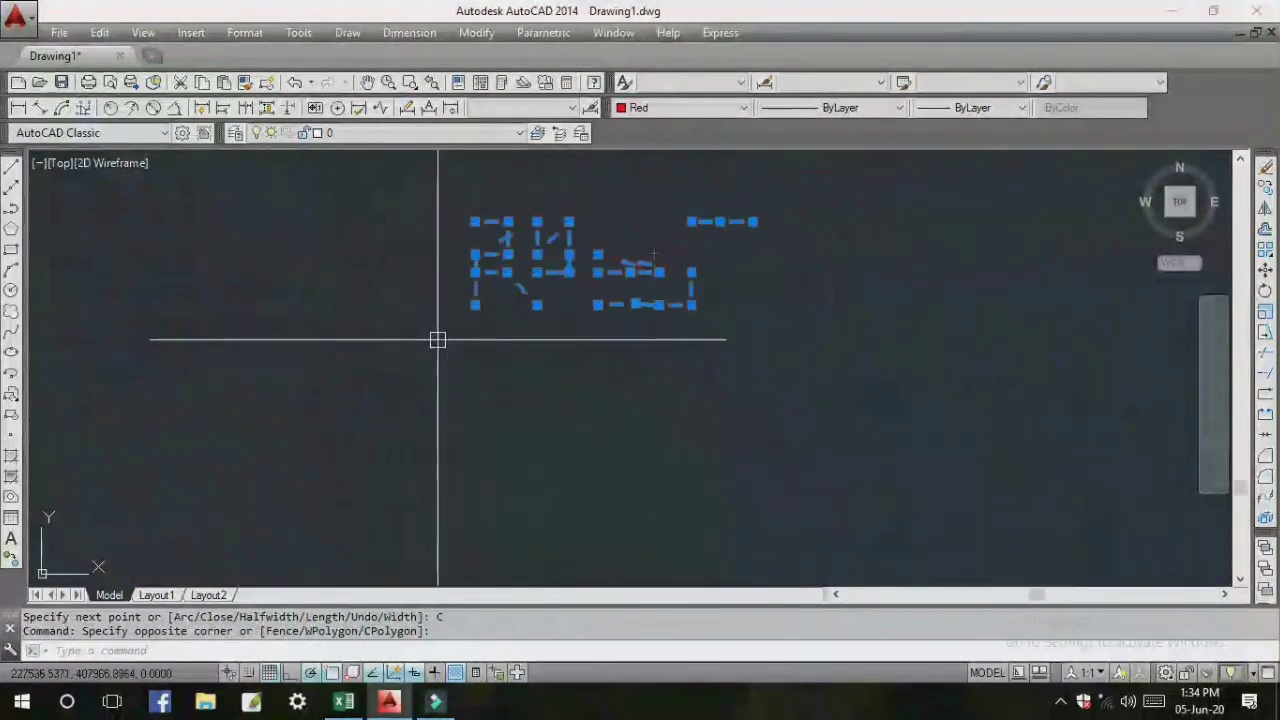
pyautogui.scroll(-2, 434, 330)
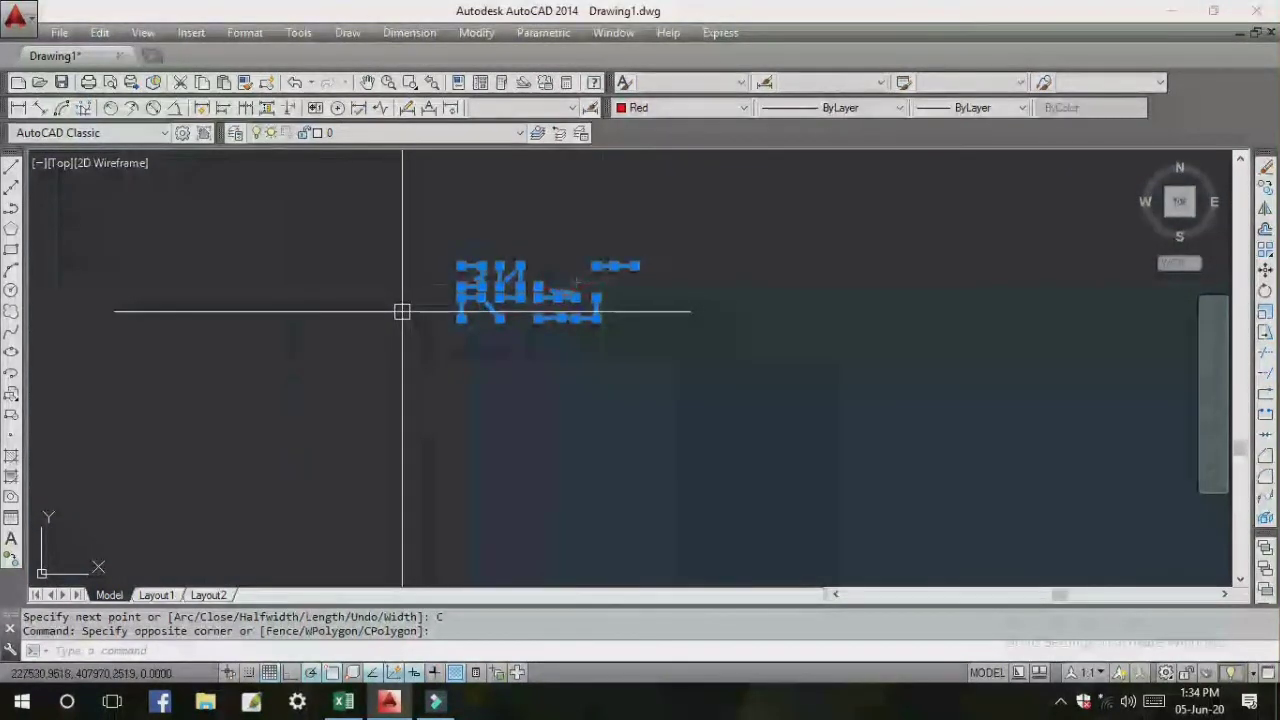
pyautogui.rightClick(400, 312)
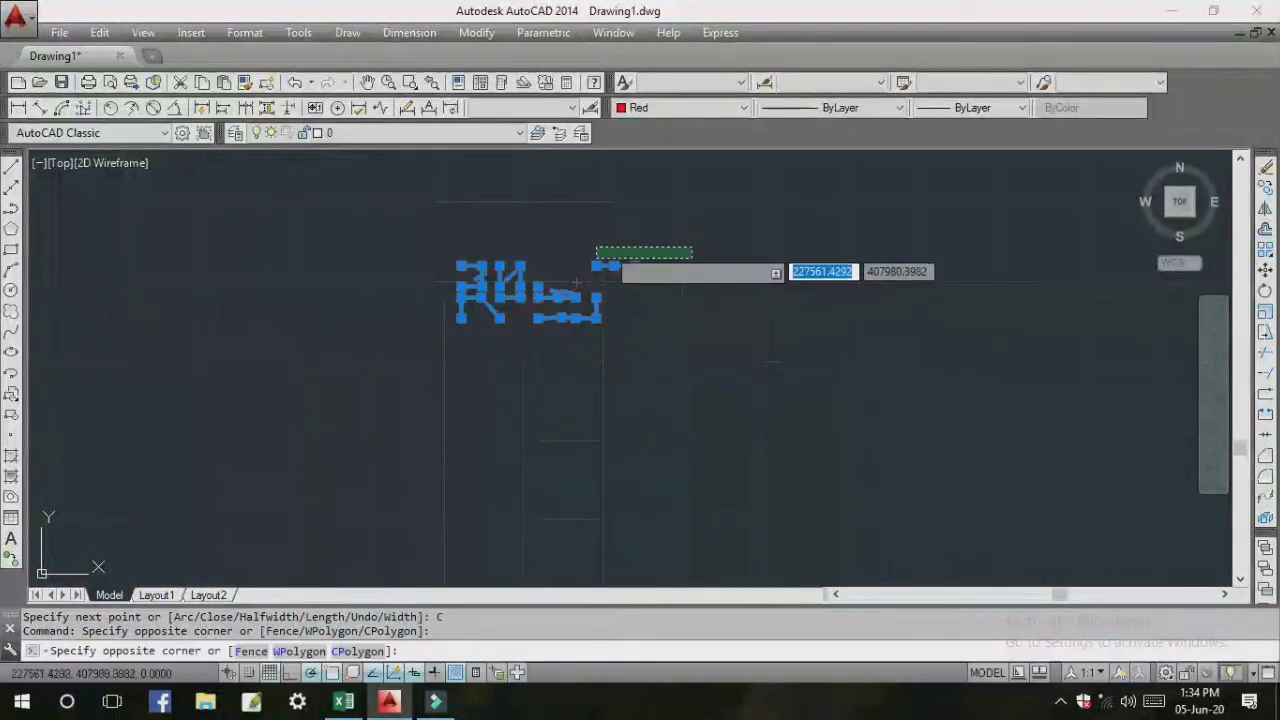
pyautogui.click(405, 380)
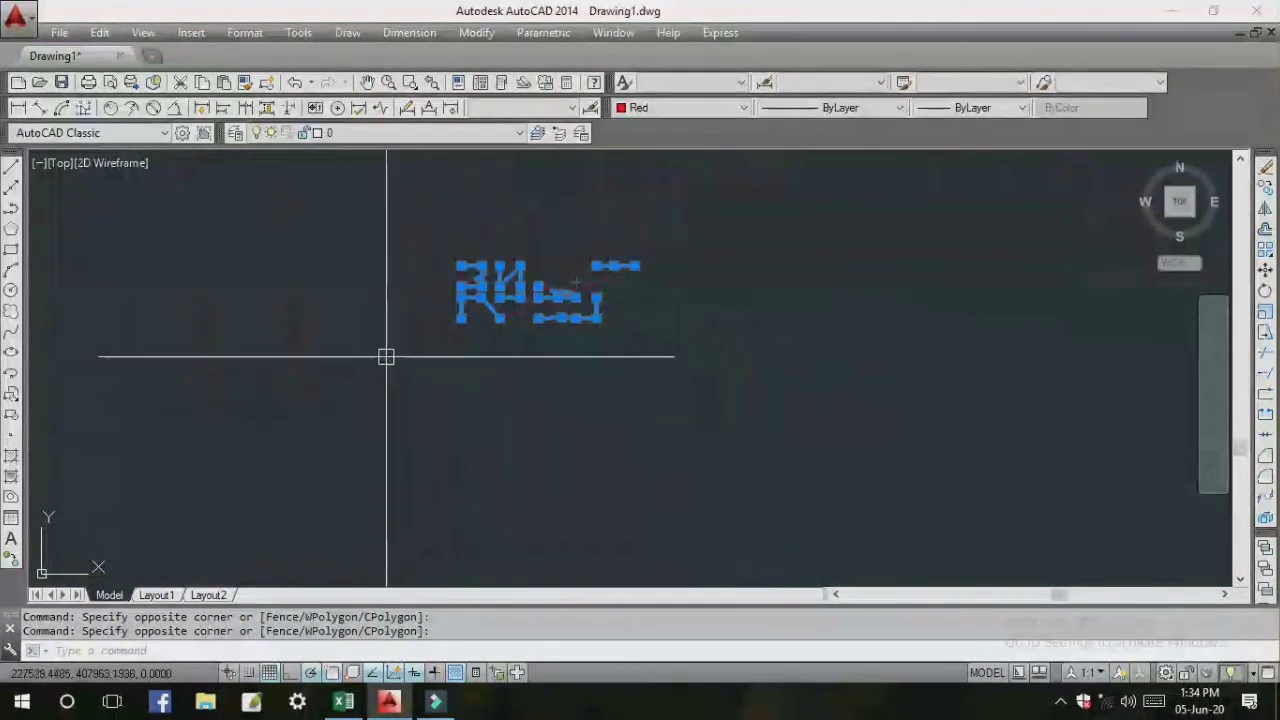
# Step: Reselect the whole red polyline with fresh selection windows around it
pyautogui.click(406, 207)
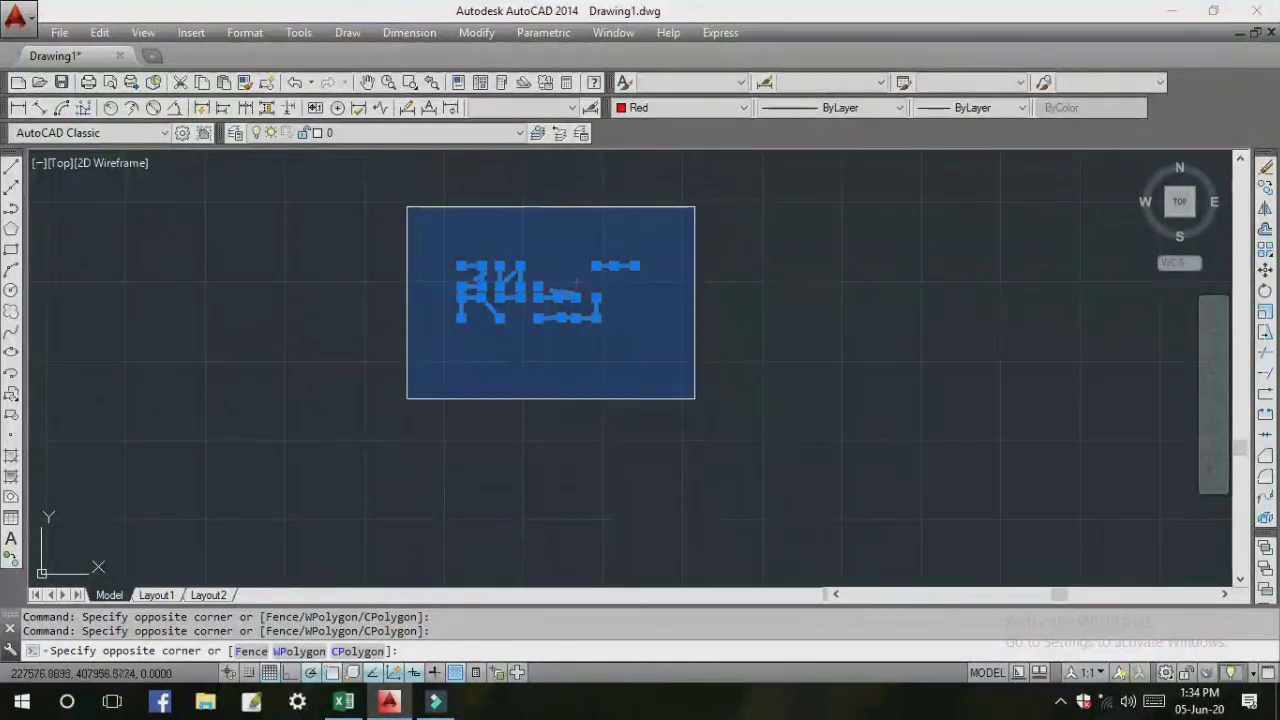
pyautogui.click(689, 381)
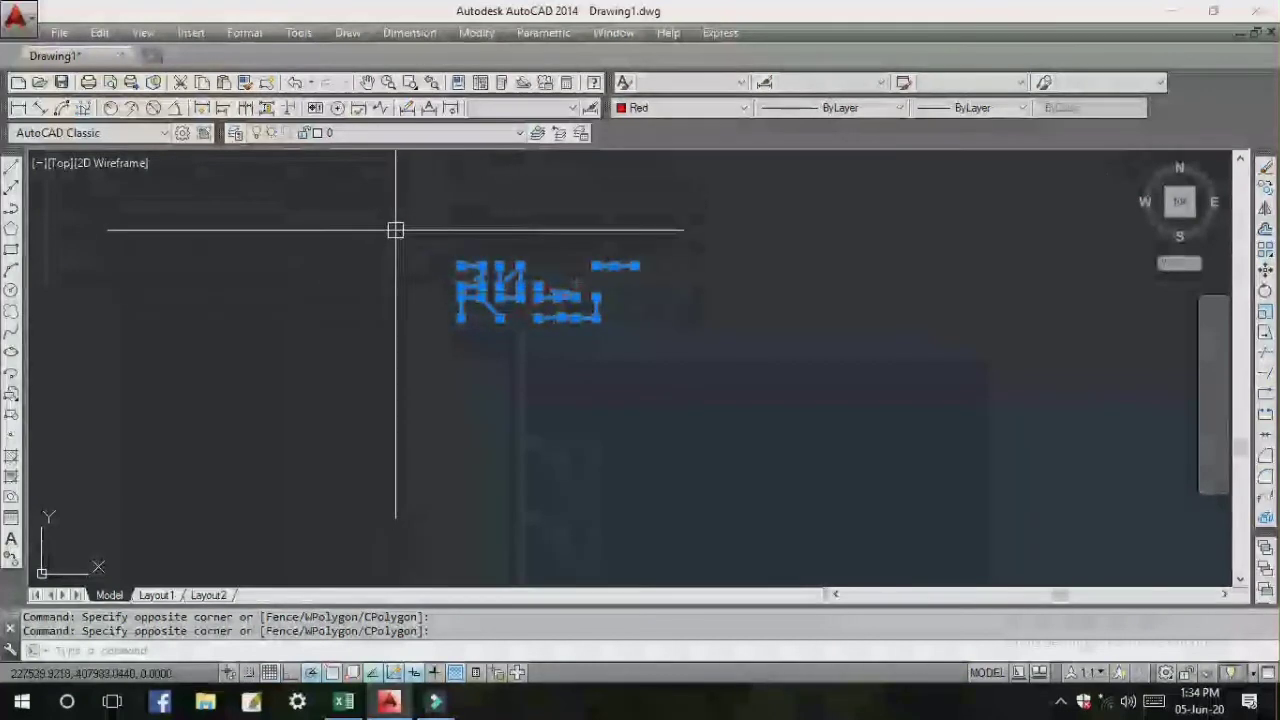
pyautogui.click(396, 227)
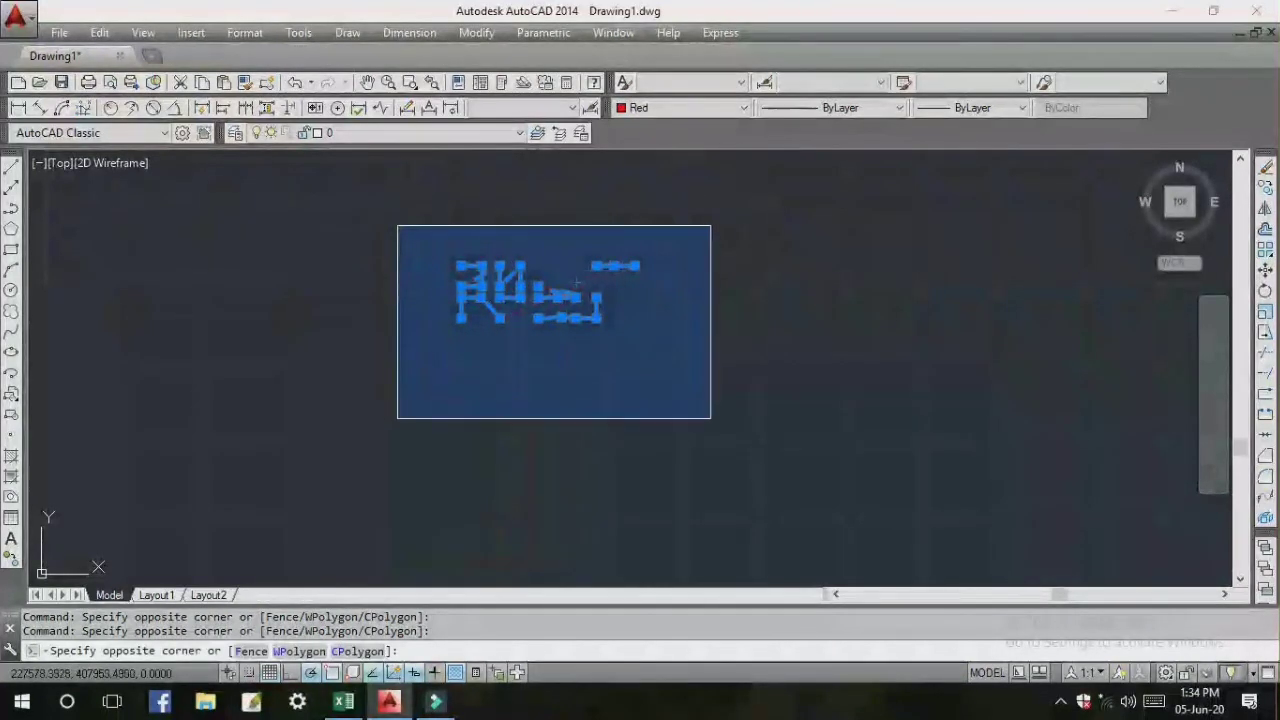
pyautogui.click(655, 444)
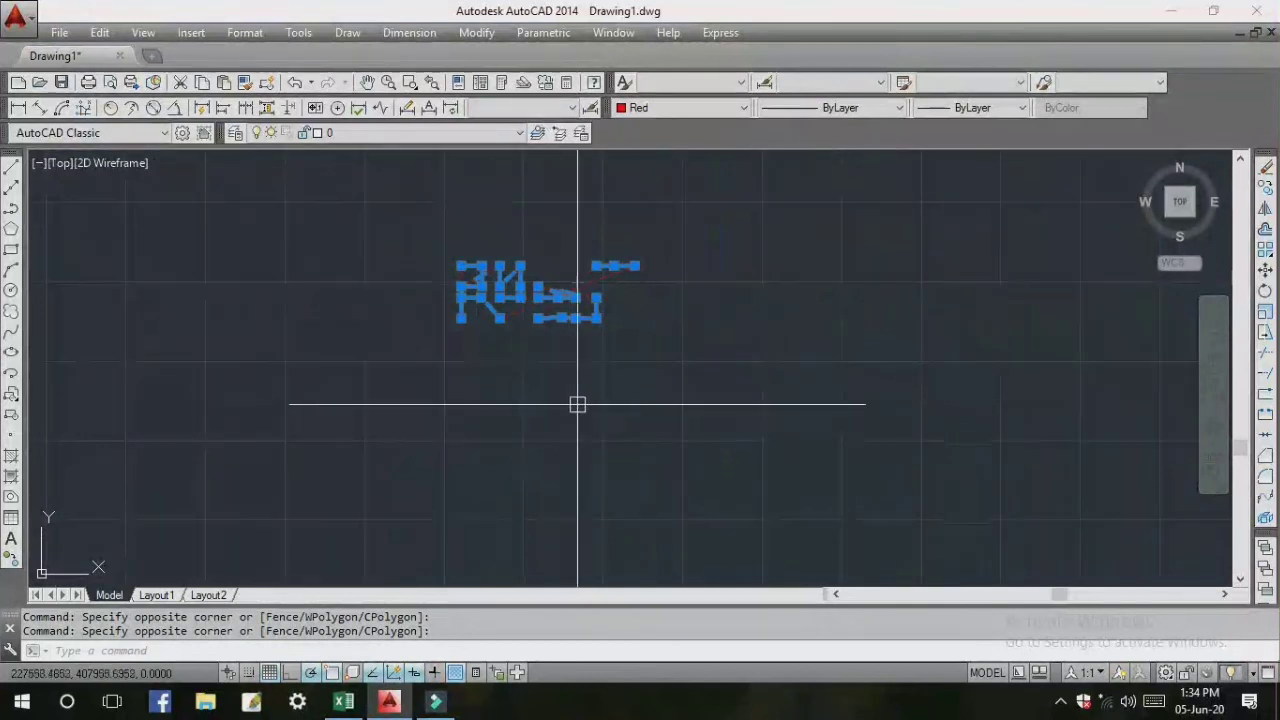
# Step: Erase the selected red polyline using the right-click Erase option
pyautogui.rightClick(622, 199)
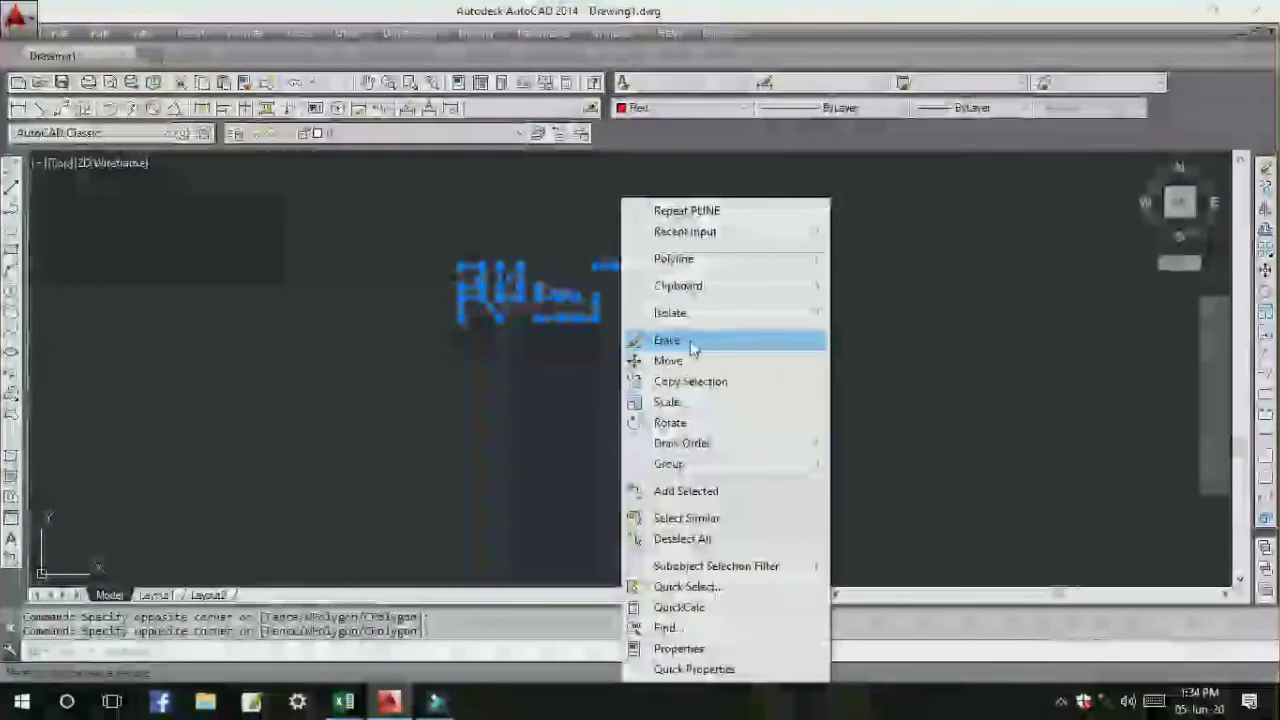
pyautogui.click(691, 344)
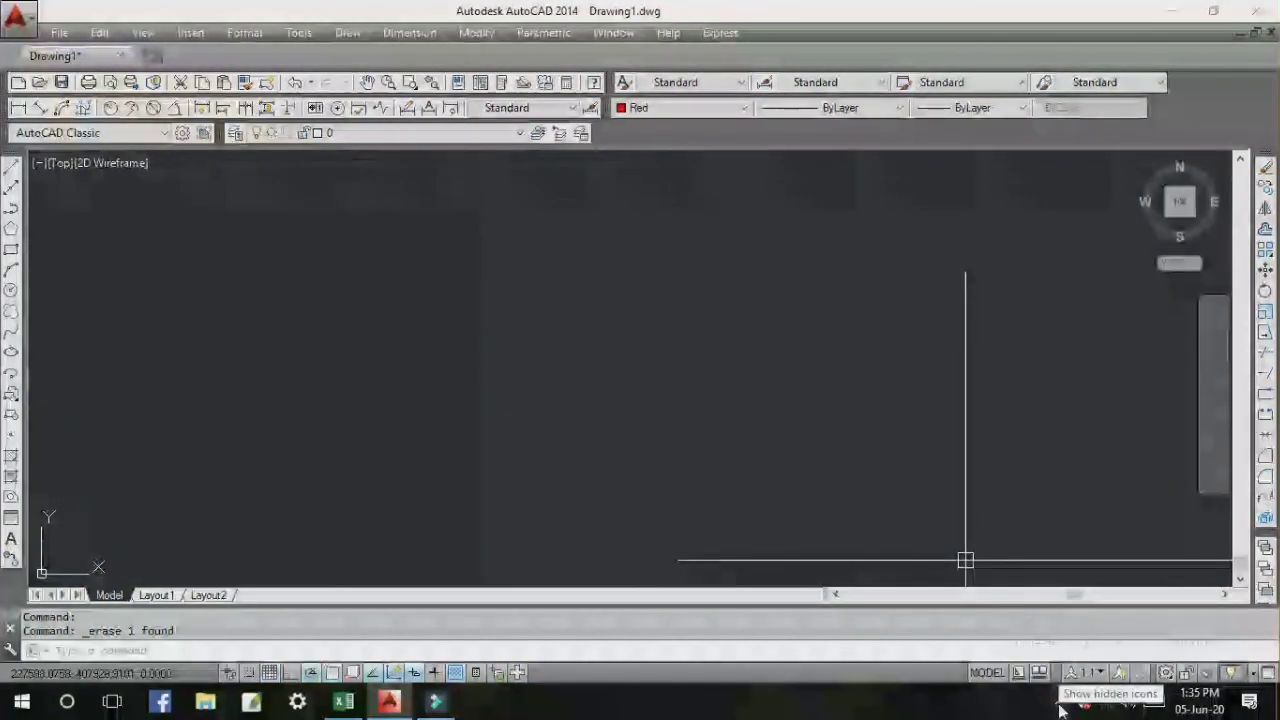
pyautogui.click(1061, 705)
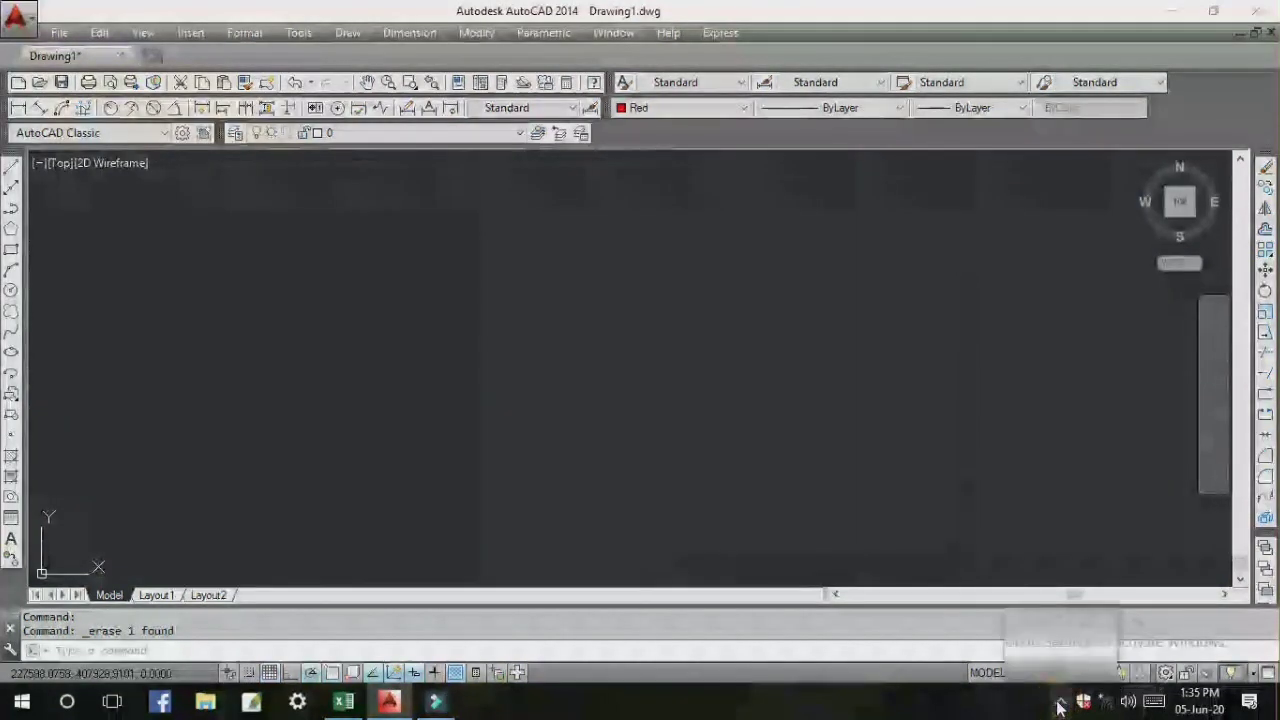